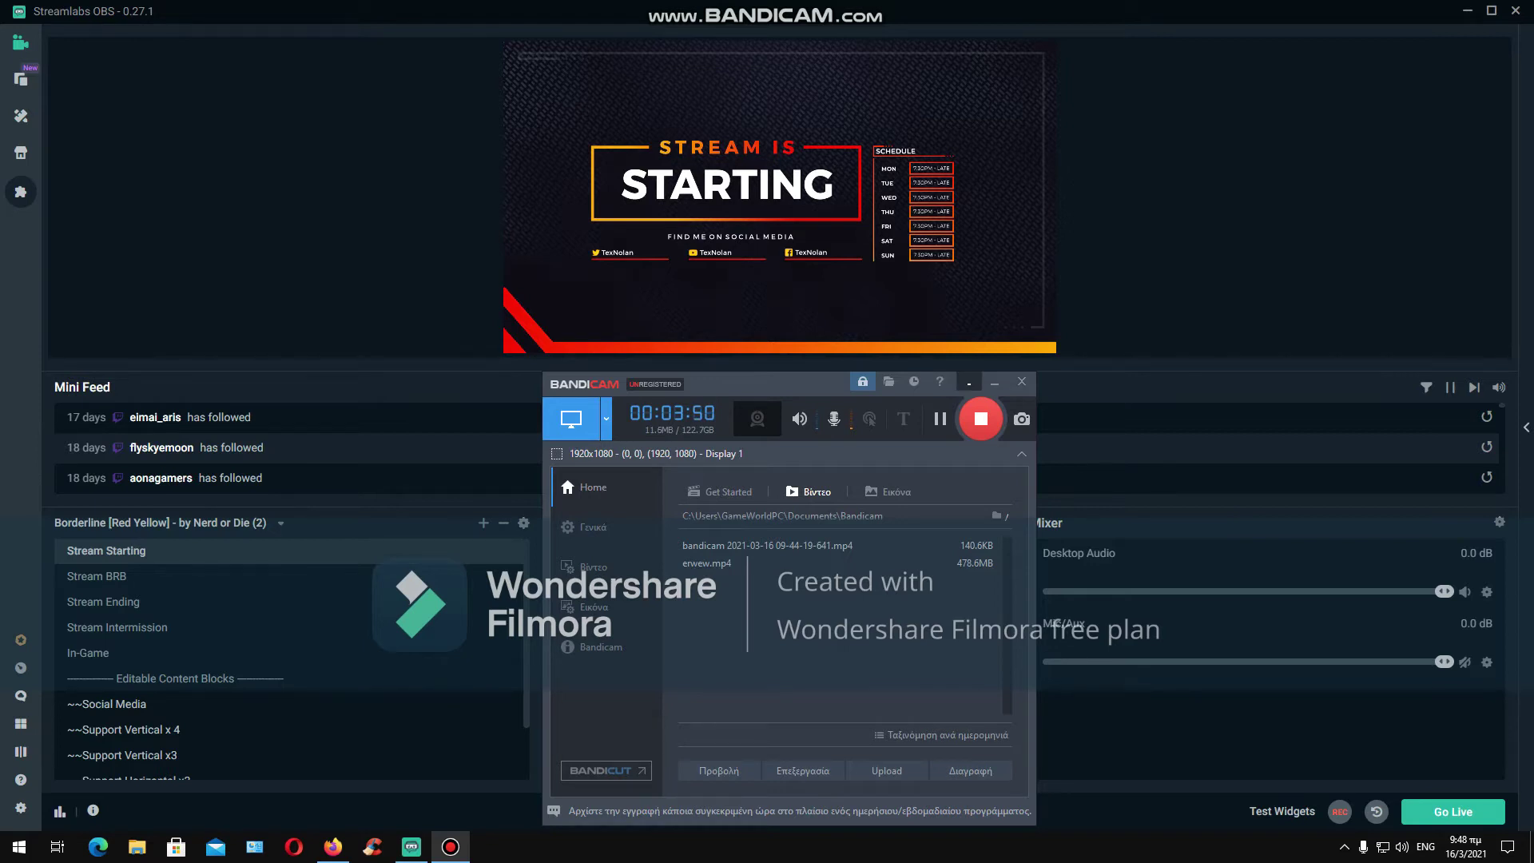
- Open the program settings and review the General options and the stream destinations
left_click(968, 382)
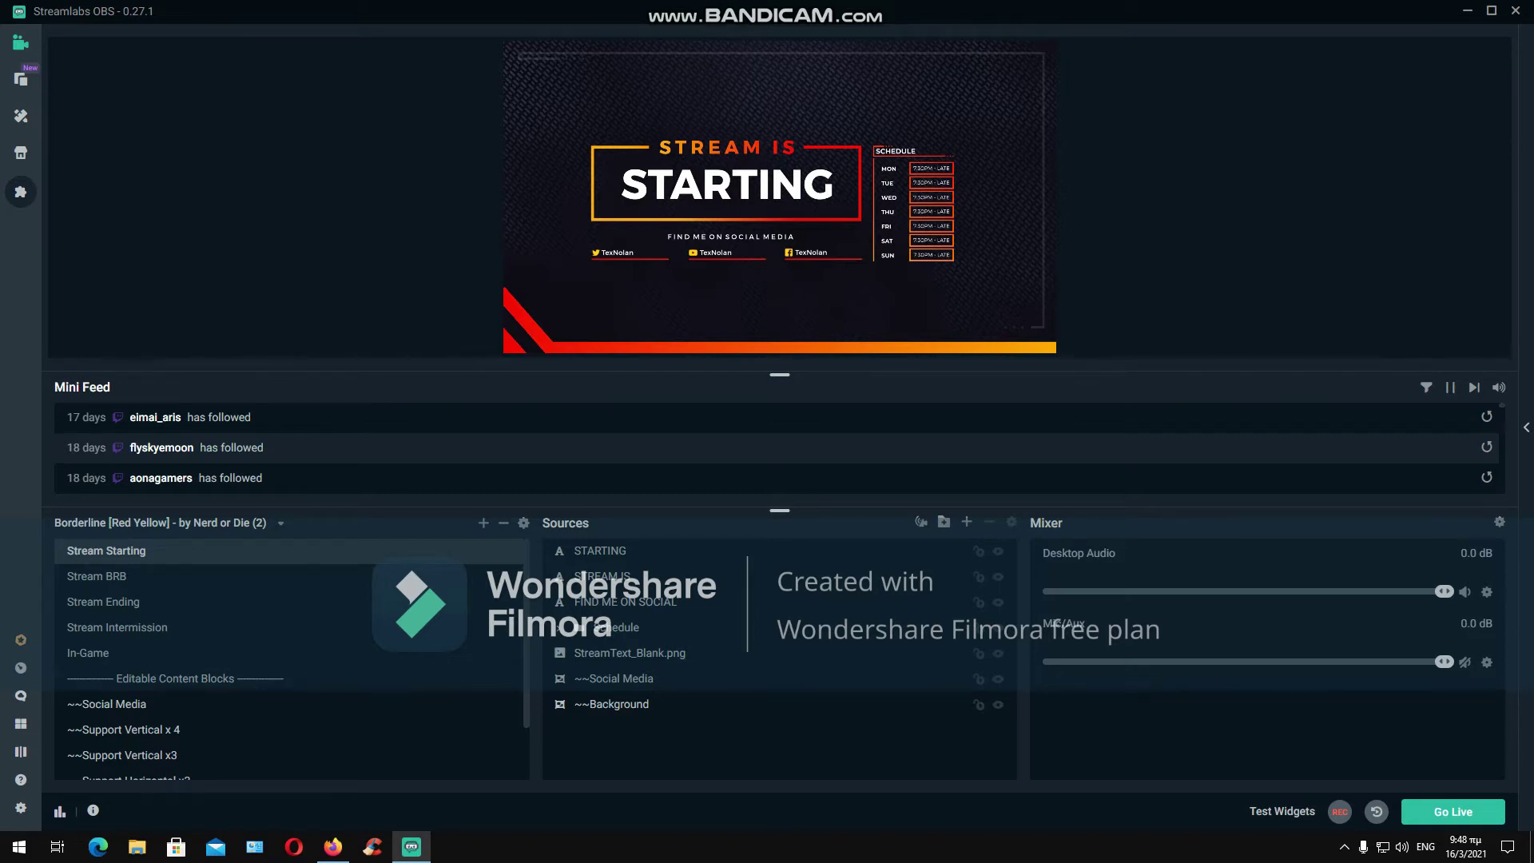
left_click(21, 808)
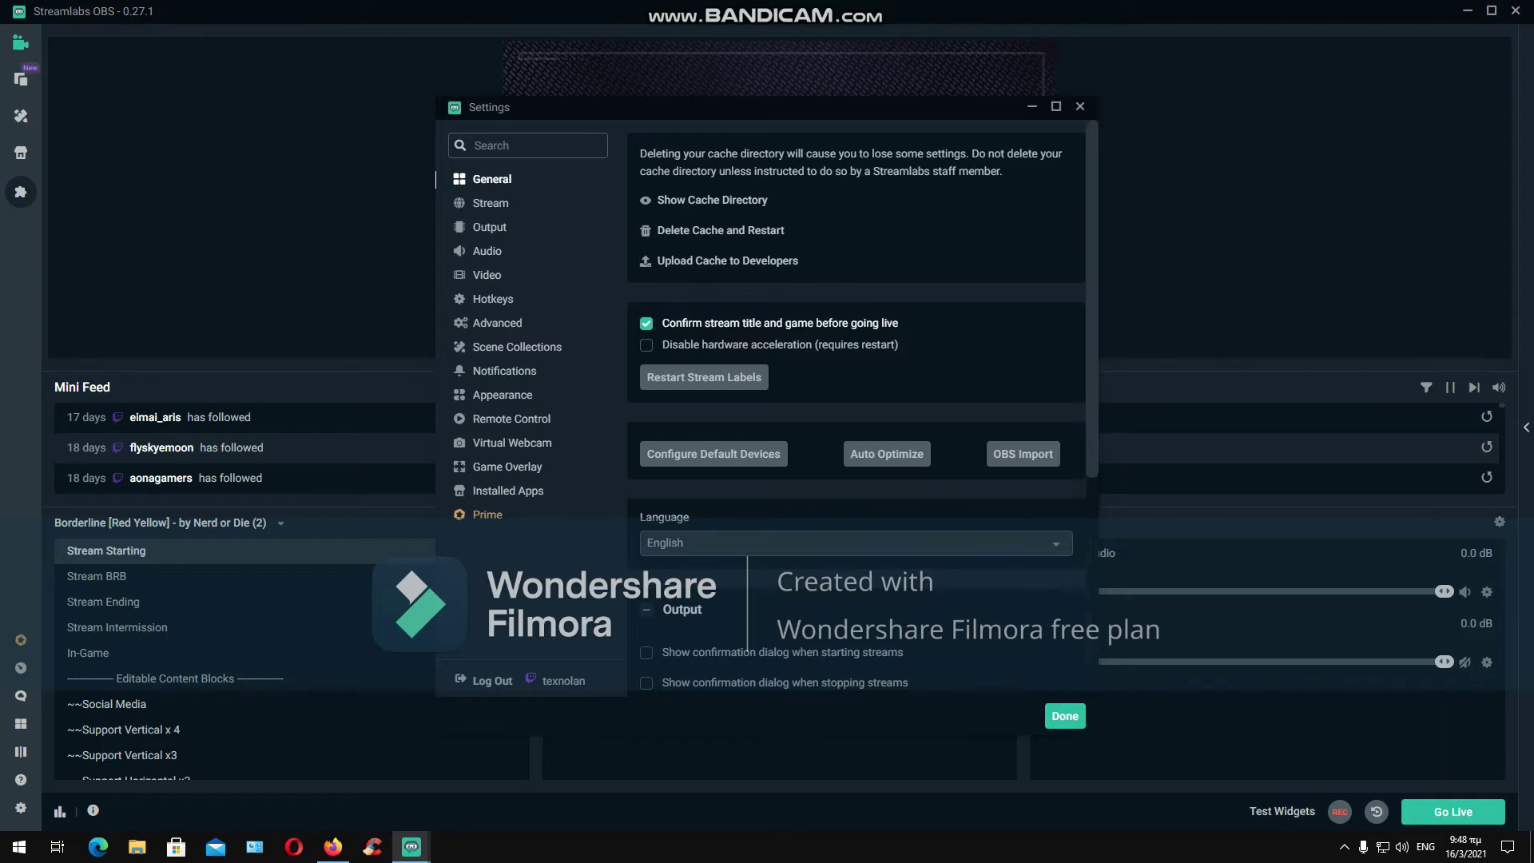
scroll(855, 399, "down", 1)
scroll(855, 400, "down", 3)
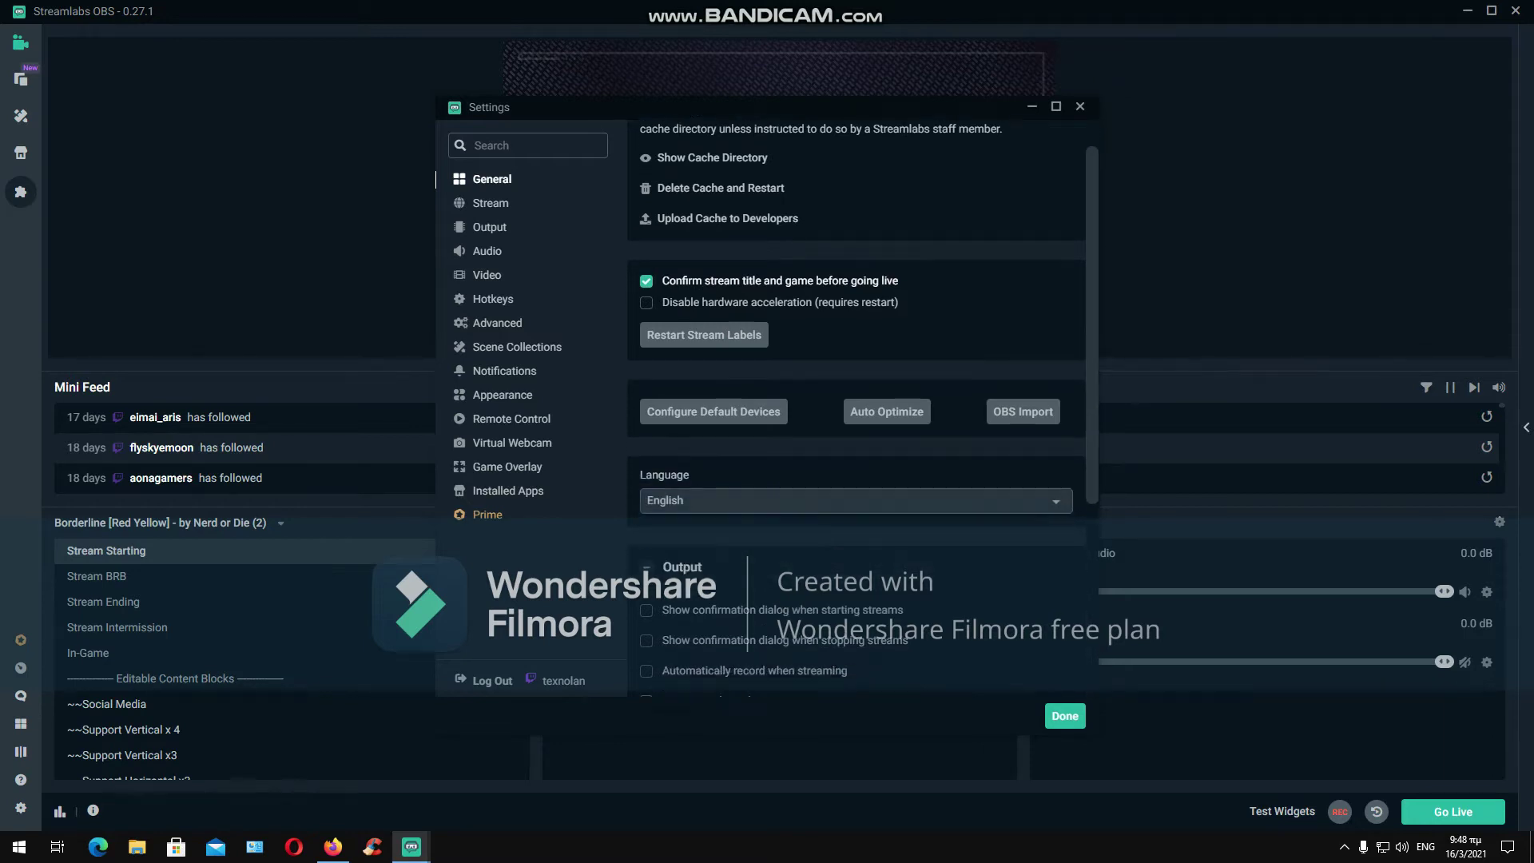
scroll(855, 400, "down", 3)
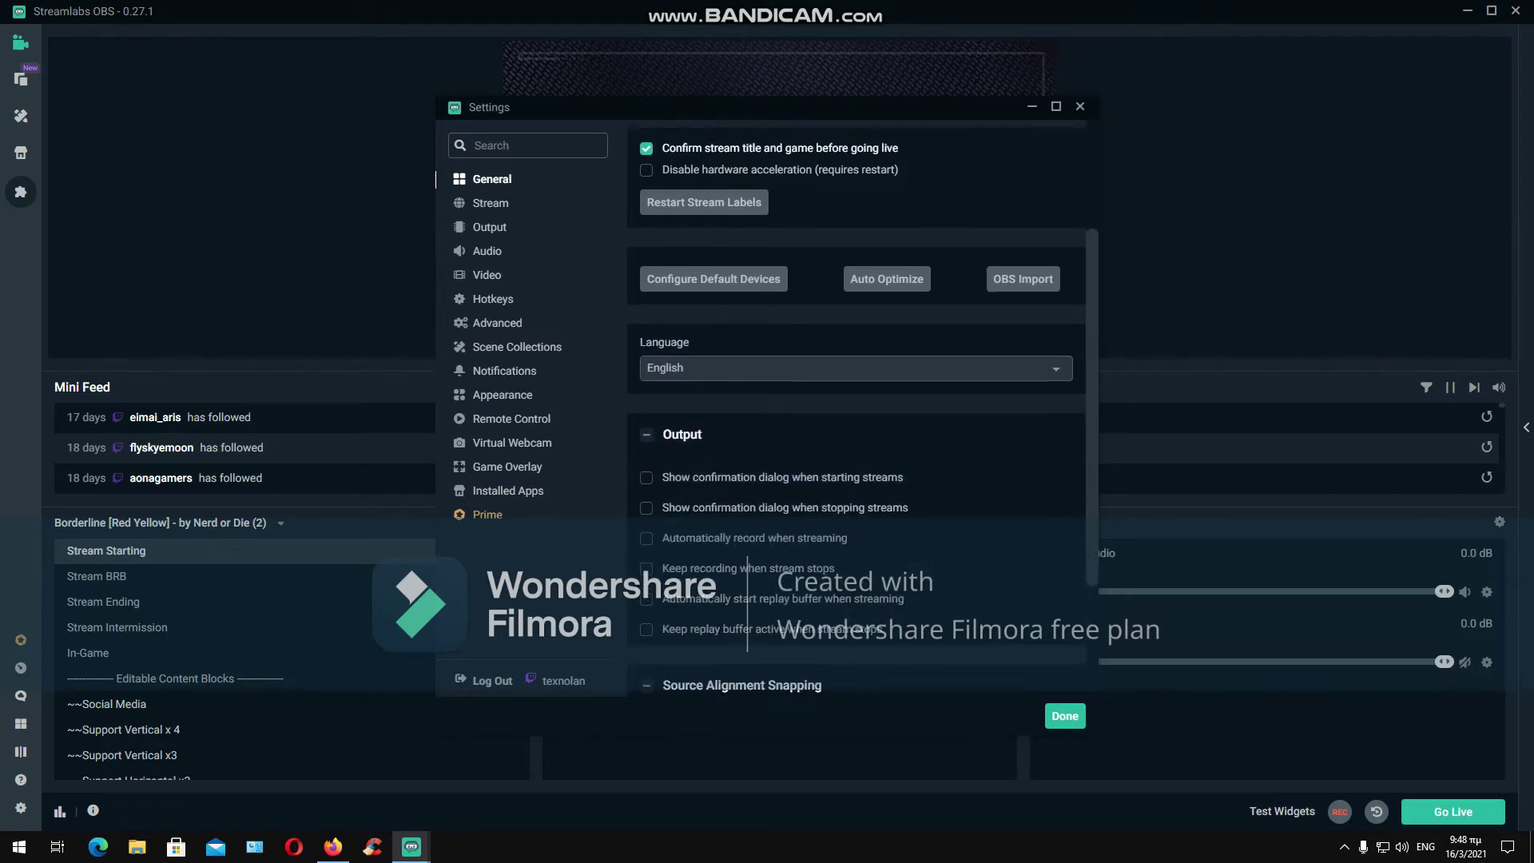
scroll(855, 399, "down", 2)
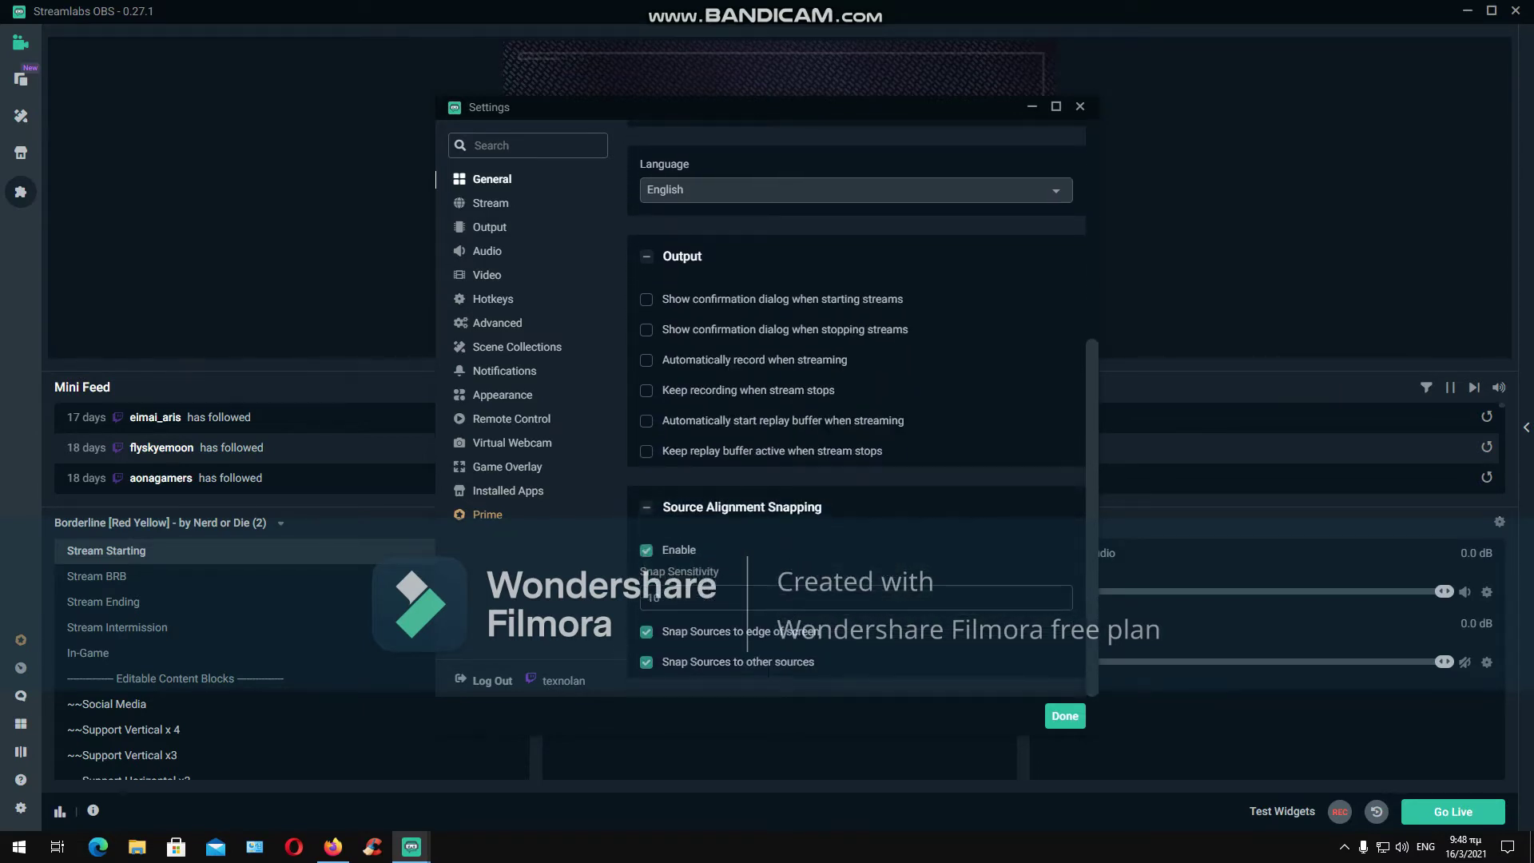
scroll(855, 400, "up", 3)
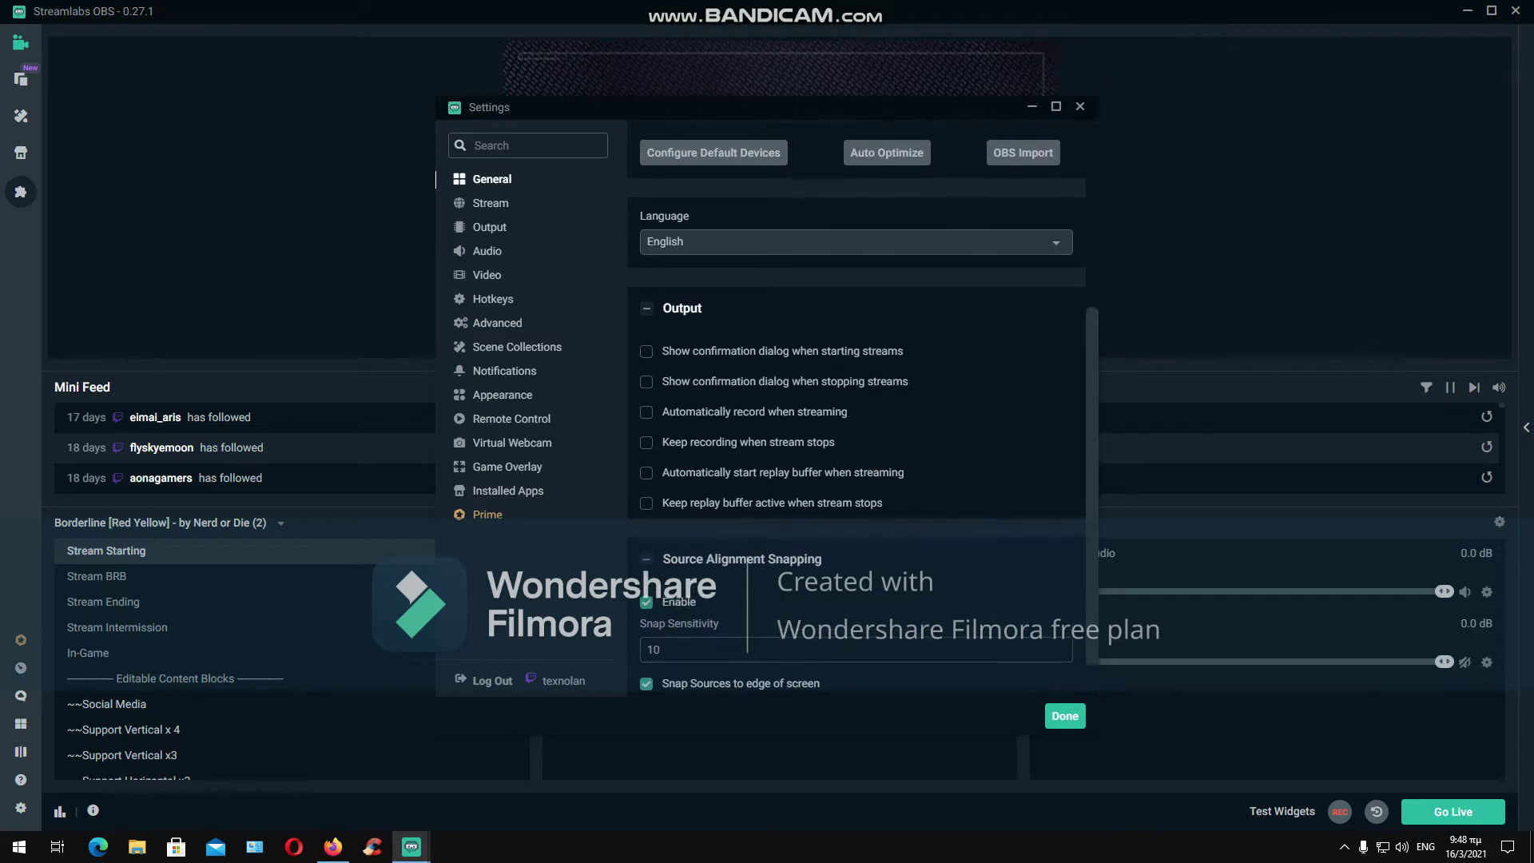
scroll(855, 400, "up", 4)
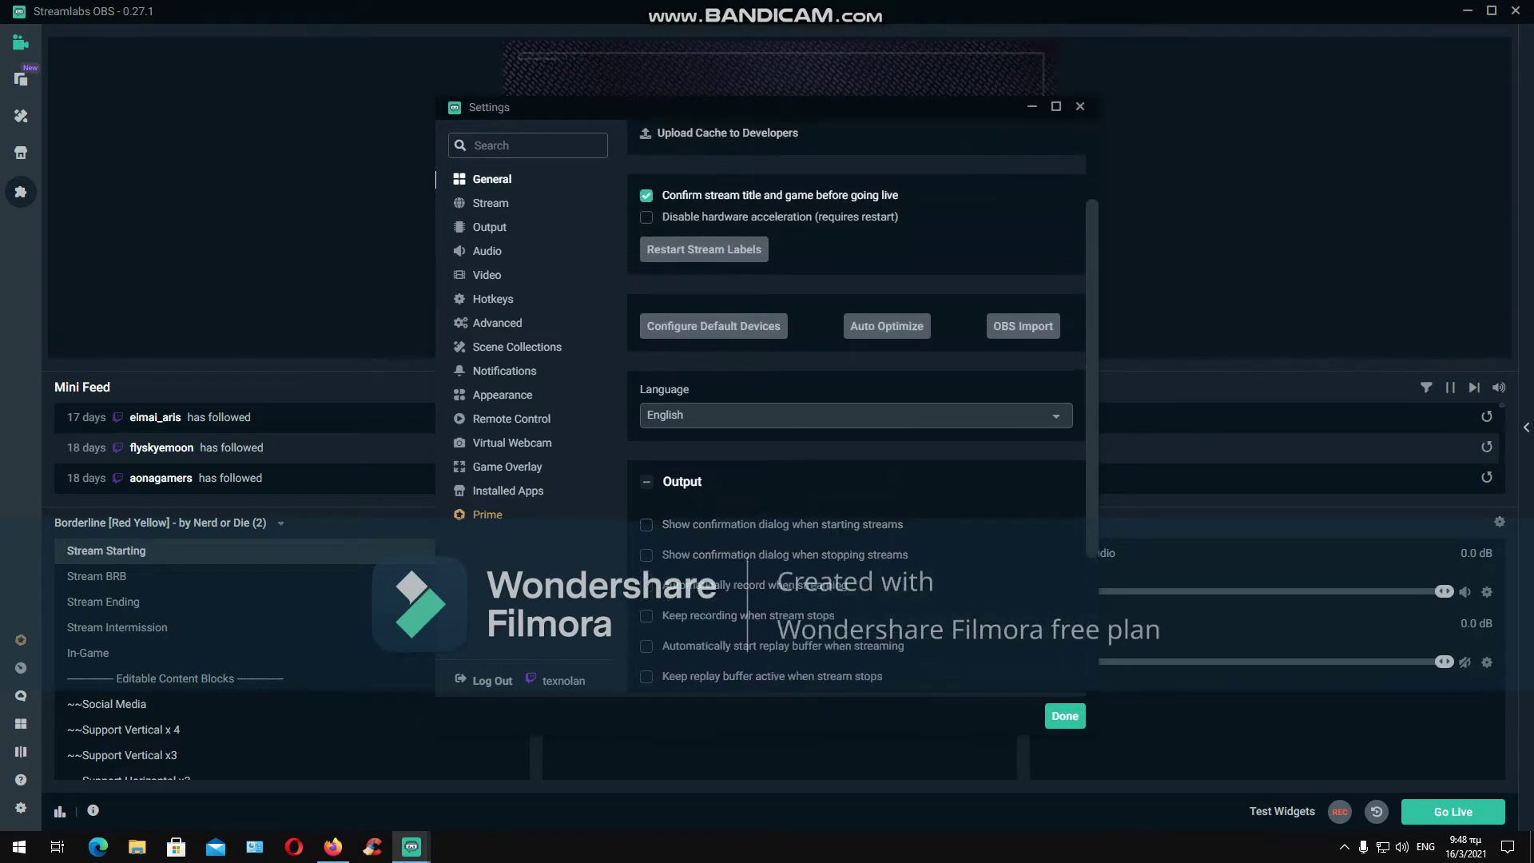
scroll(855, 399, "up", 1)
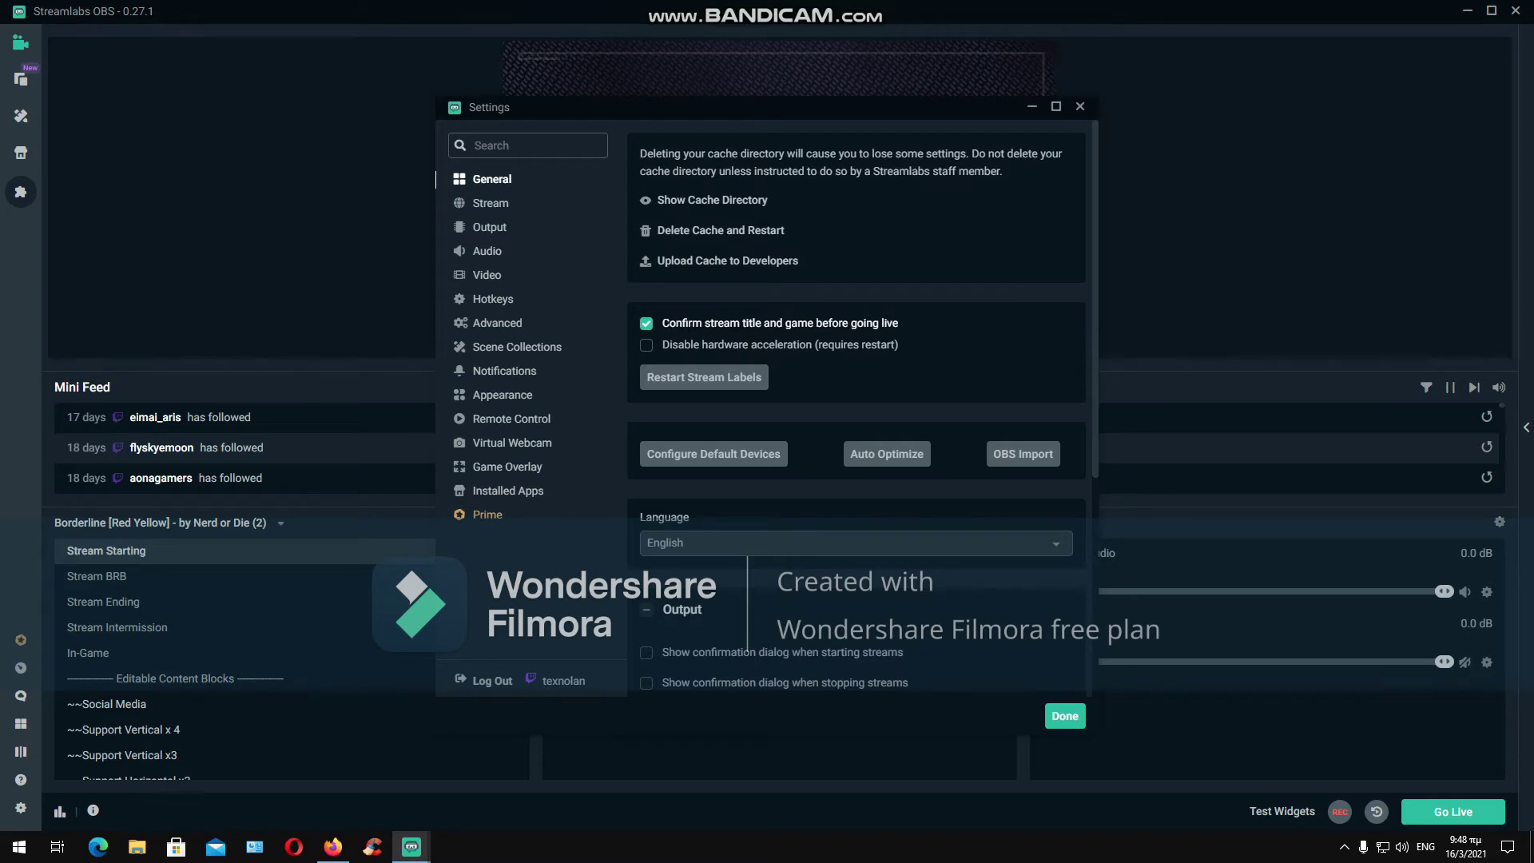
left_click(491, 203)
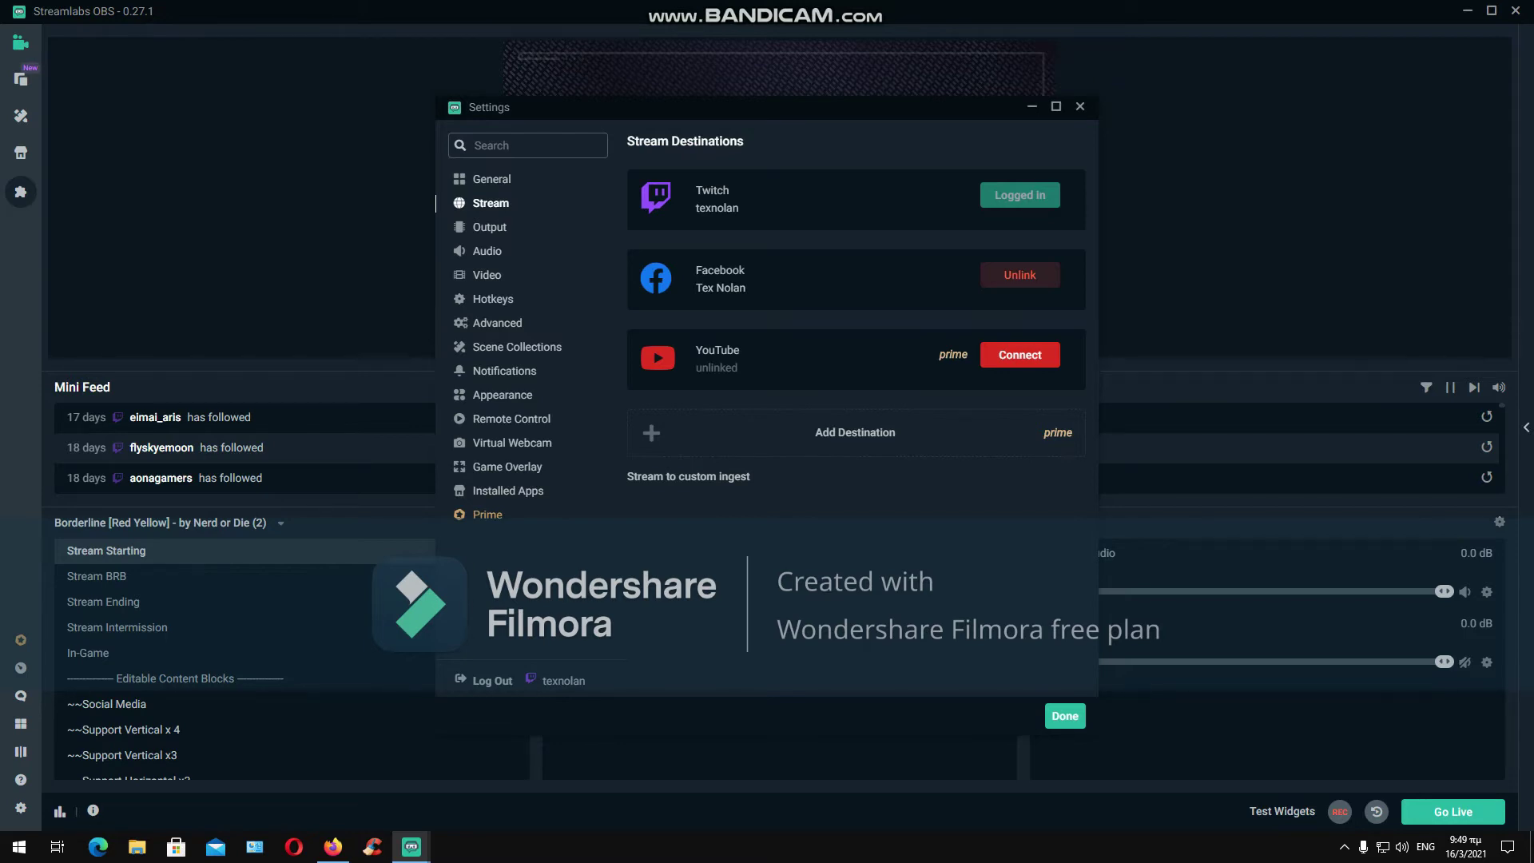
- Set the output mode to Advanced and choose Software (x264) as the streaming encoder
left_click(489, 227)
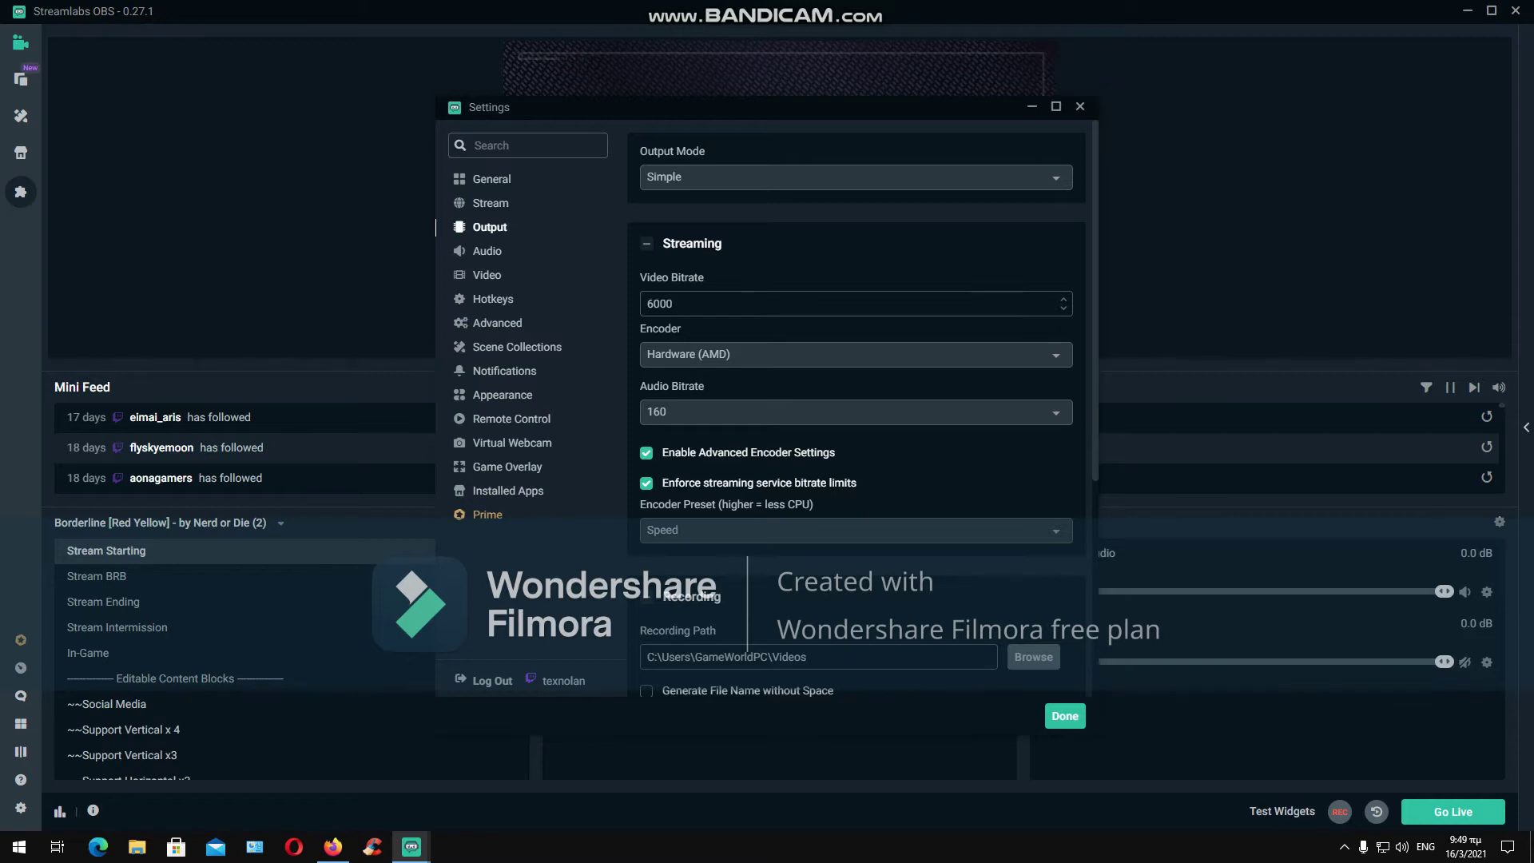
left_click(846, 176)
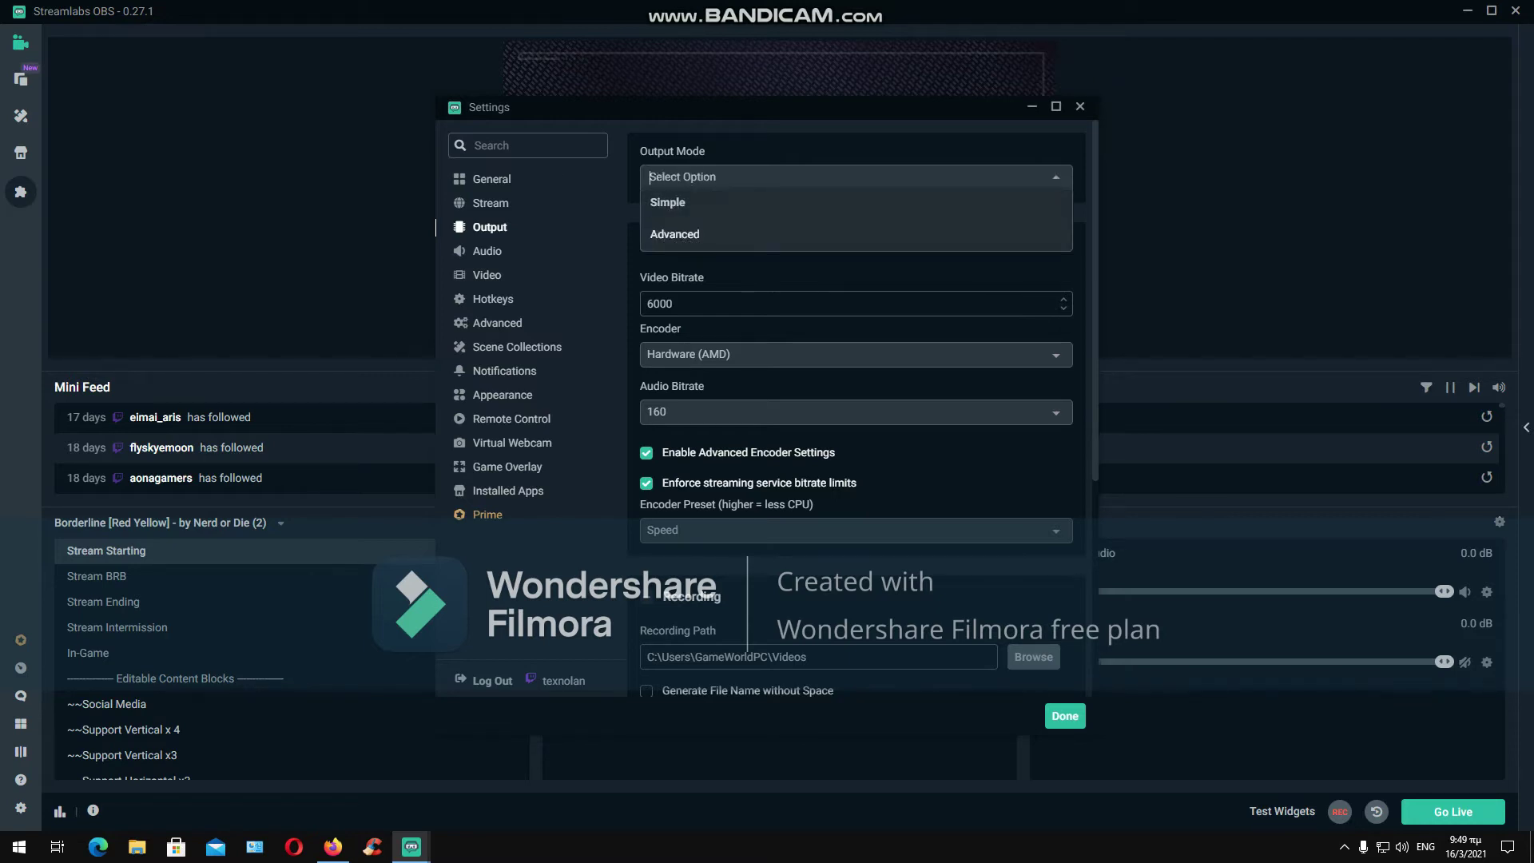
left_click(674, 234)
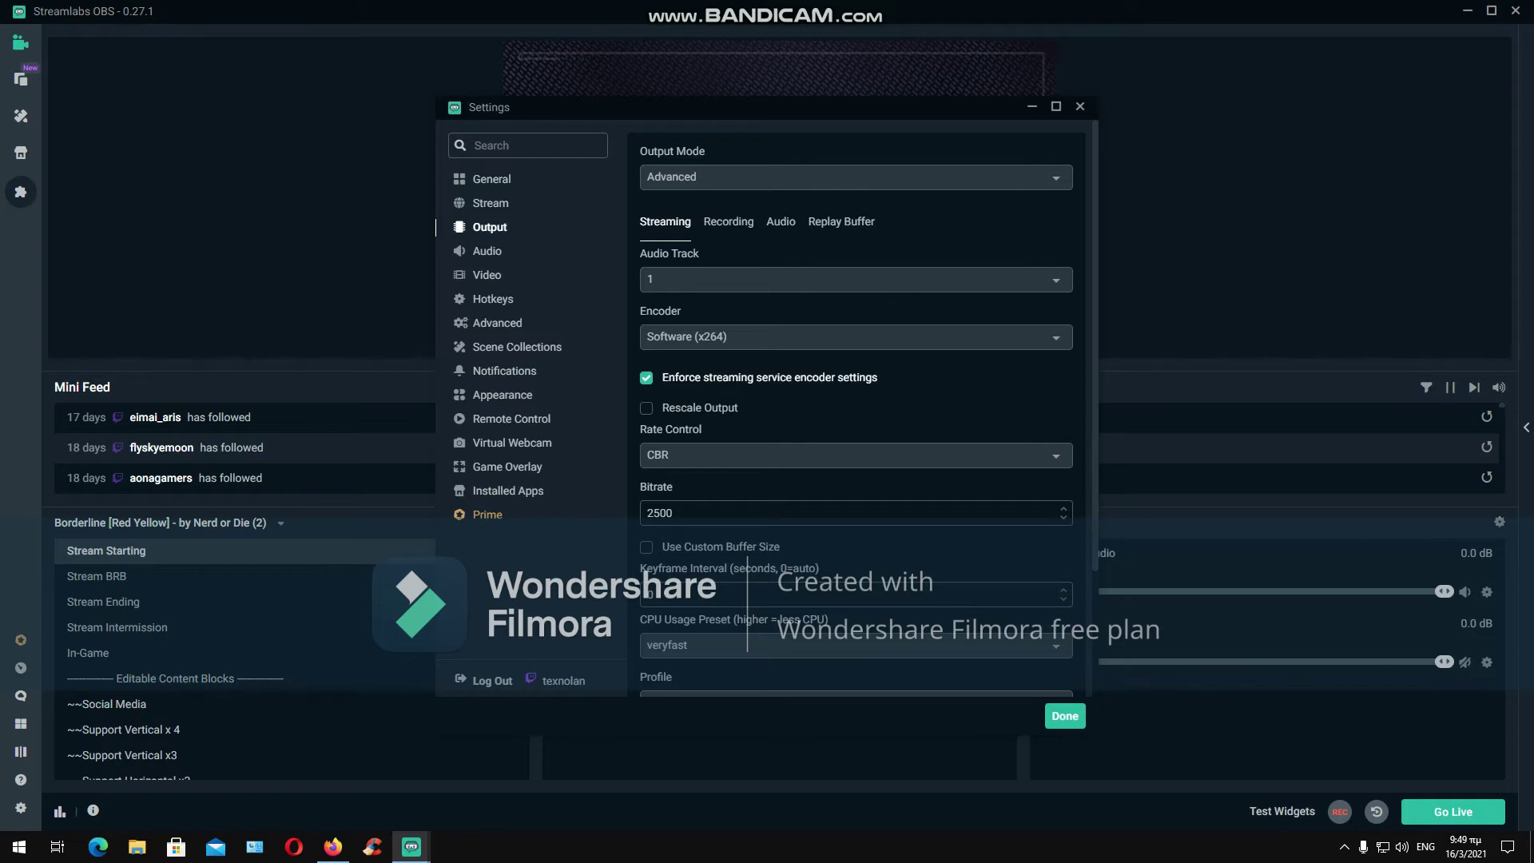
left_click(855, 336)
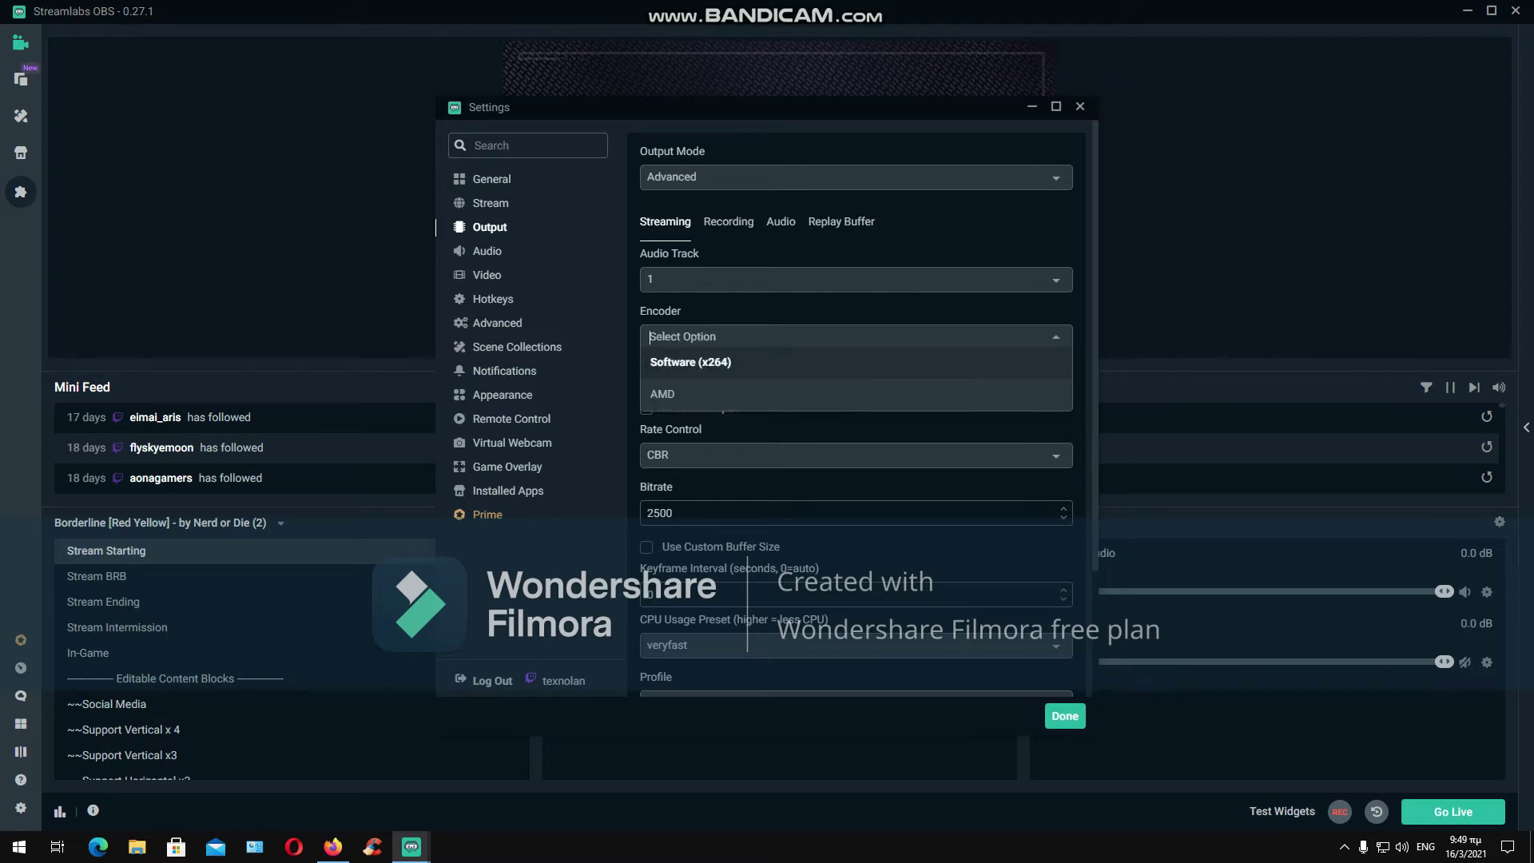
left_click(691, 362)
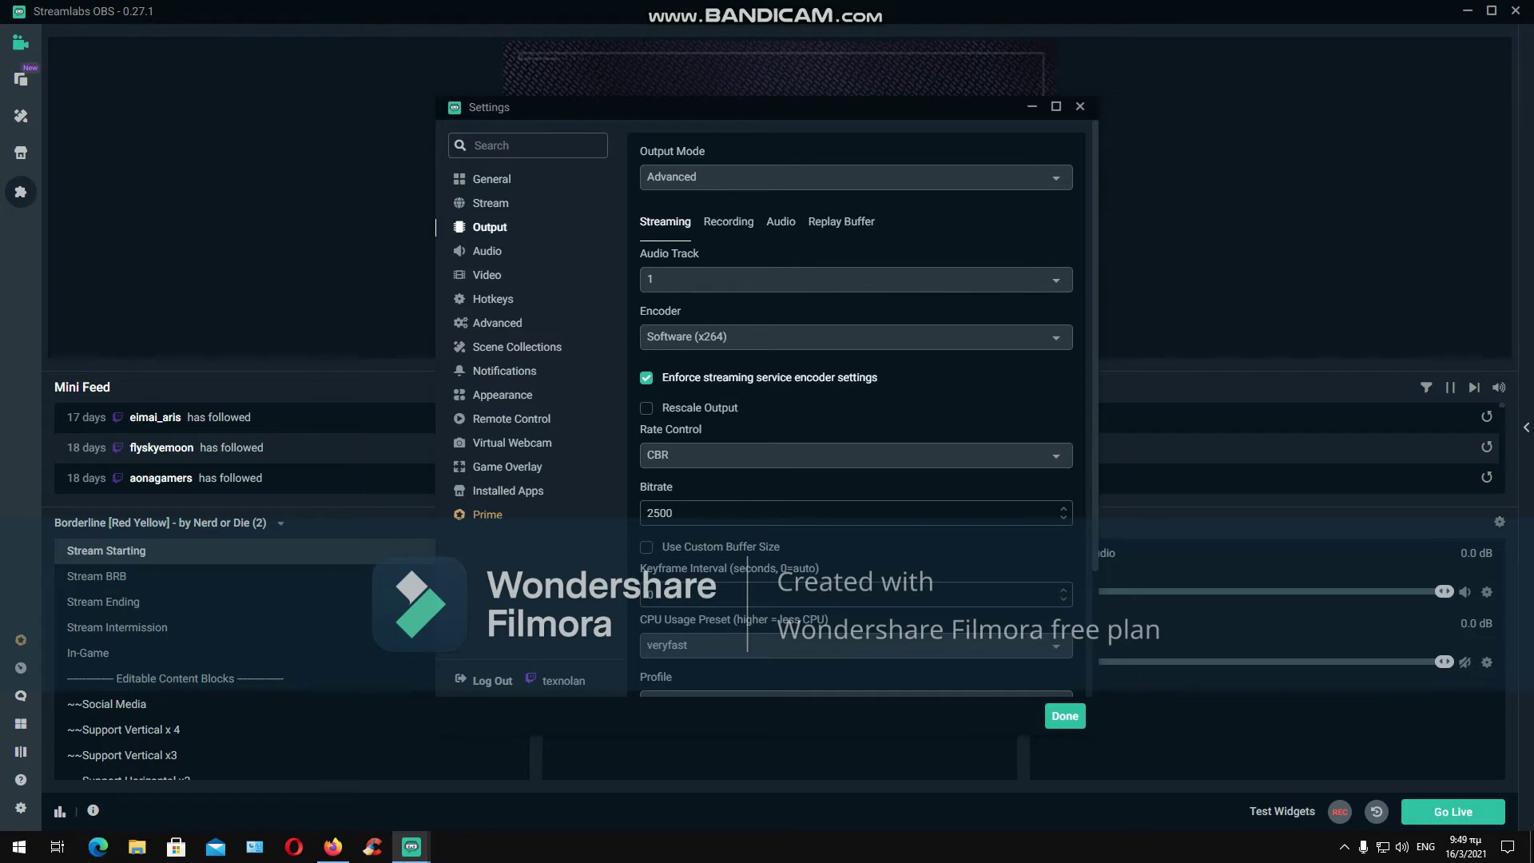
- Review the advanced streaming encoder options, including the available CPU usage presets
scroll(855, 399, "down", 1)
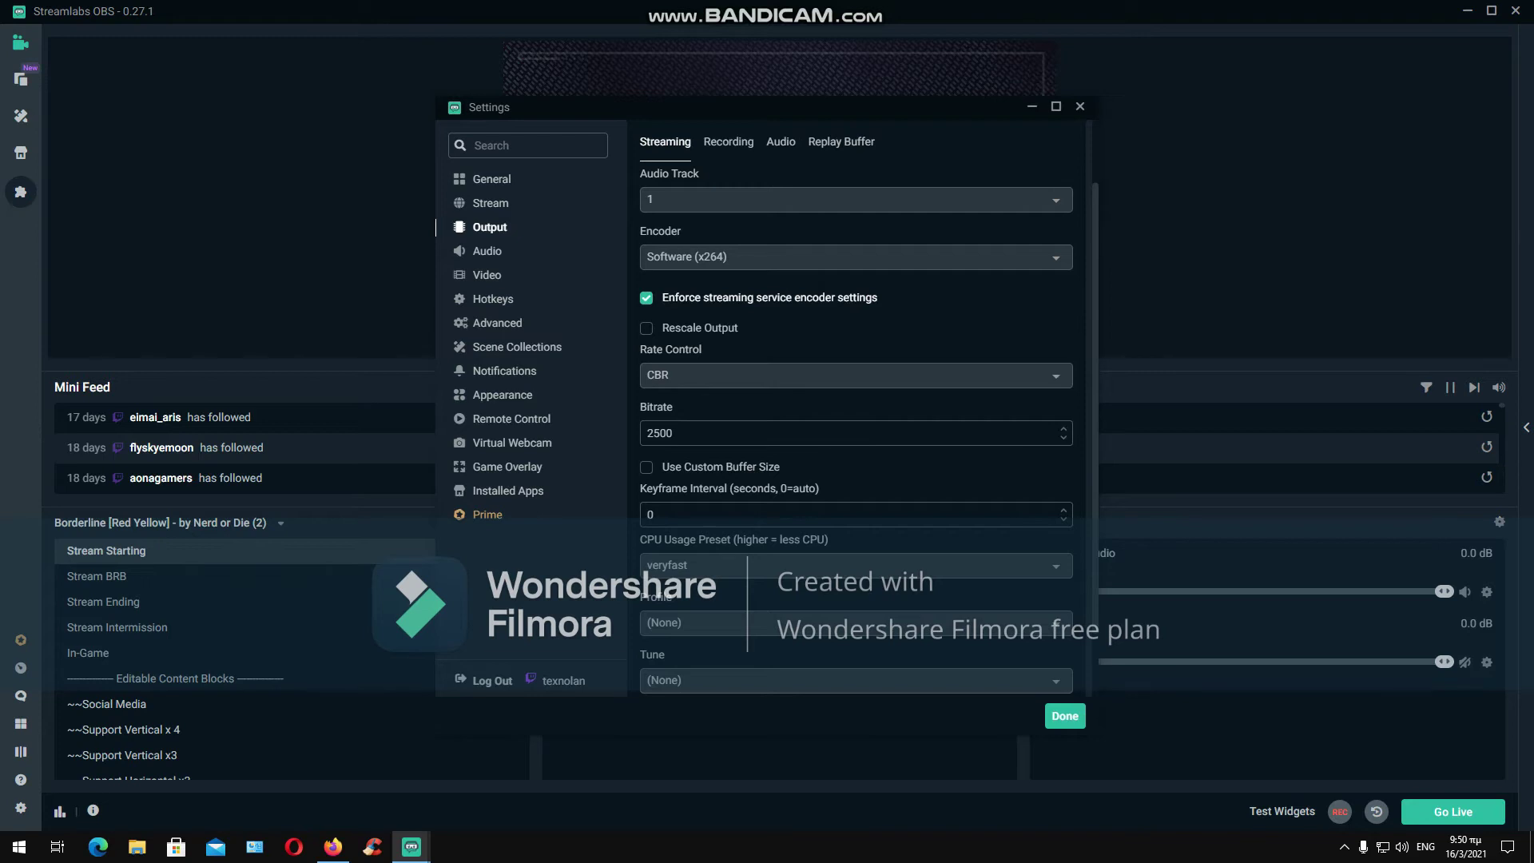
scroll(855, 399, "down", 1)
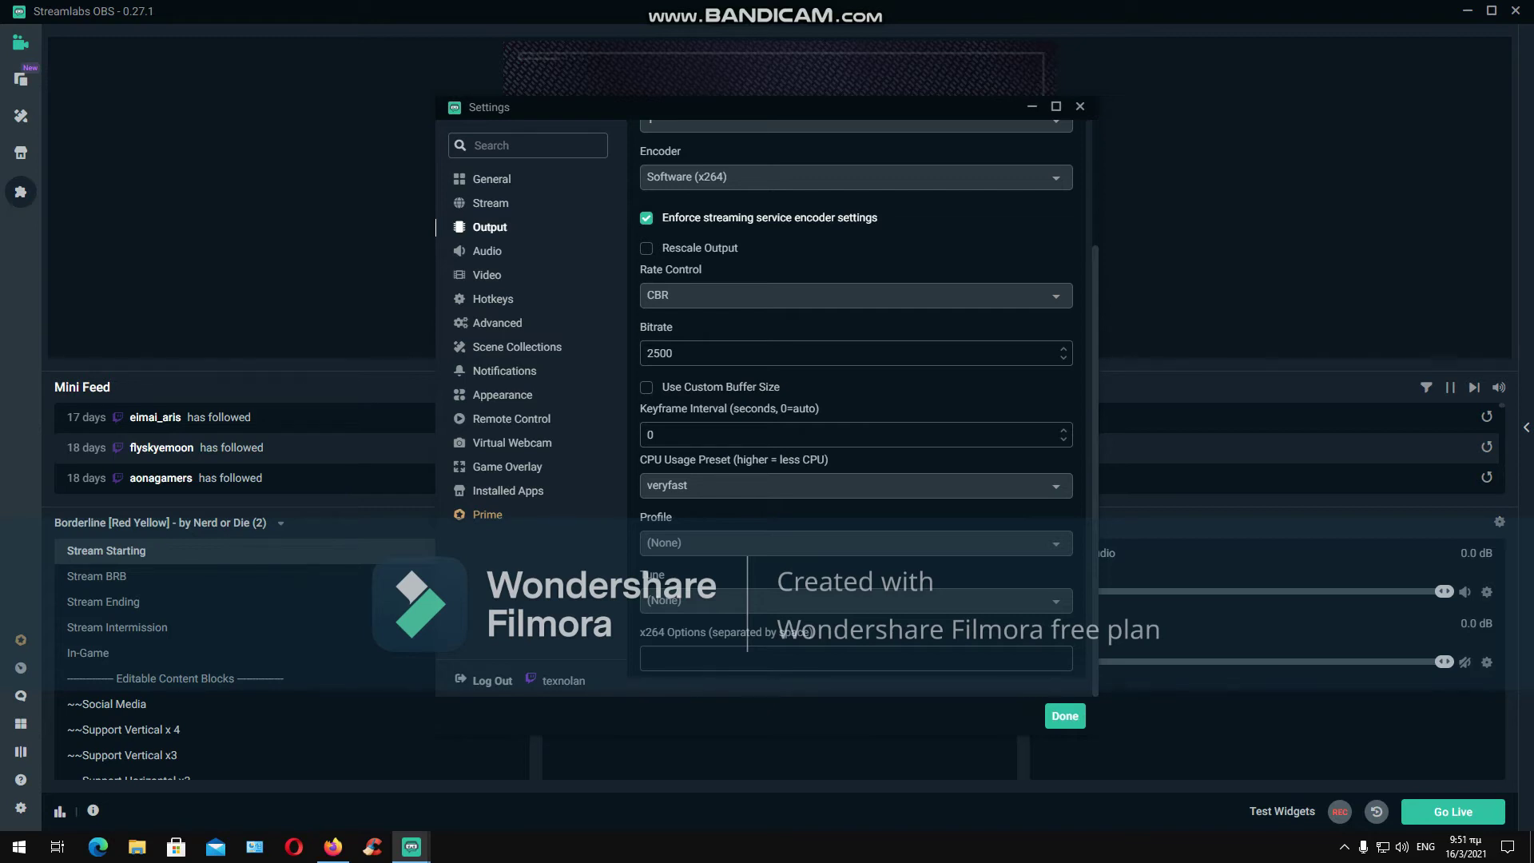
left_click(799, 485)
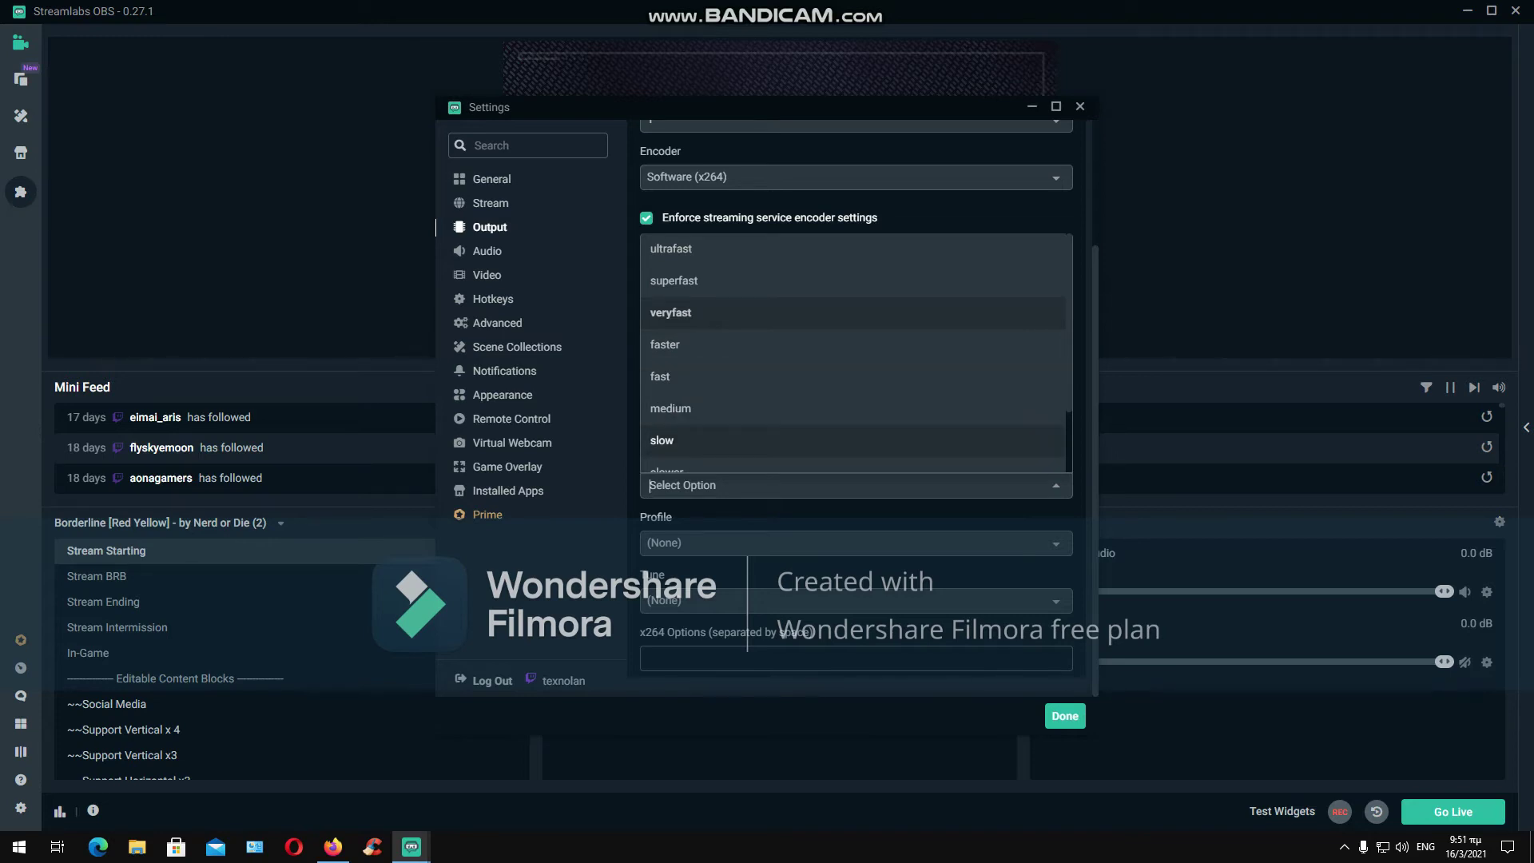
key("Escape")
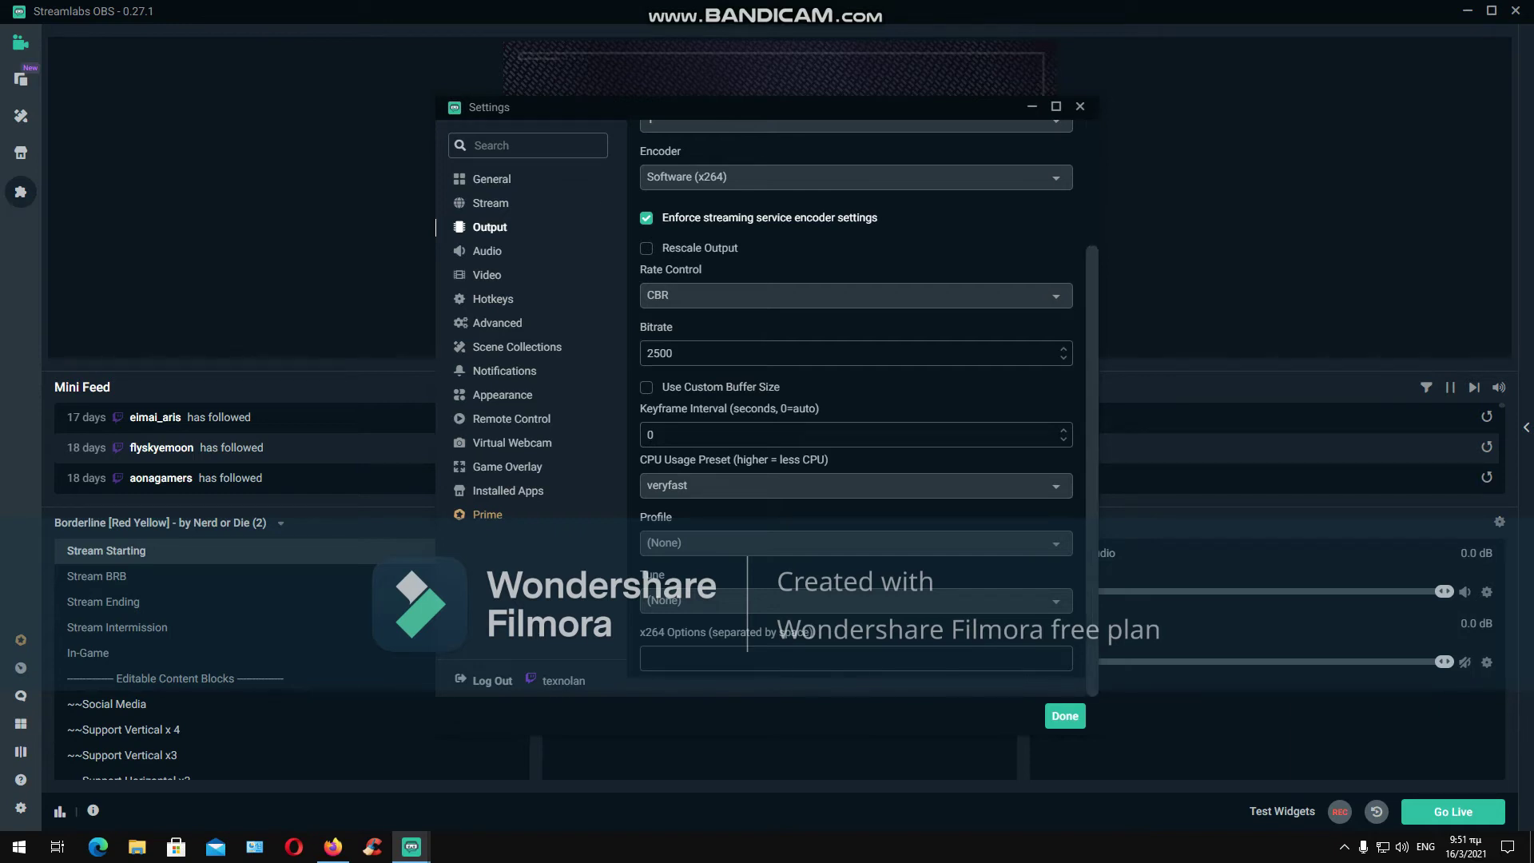
scroll(856, 408, "up", 3)
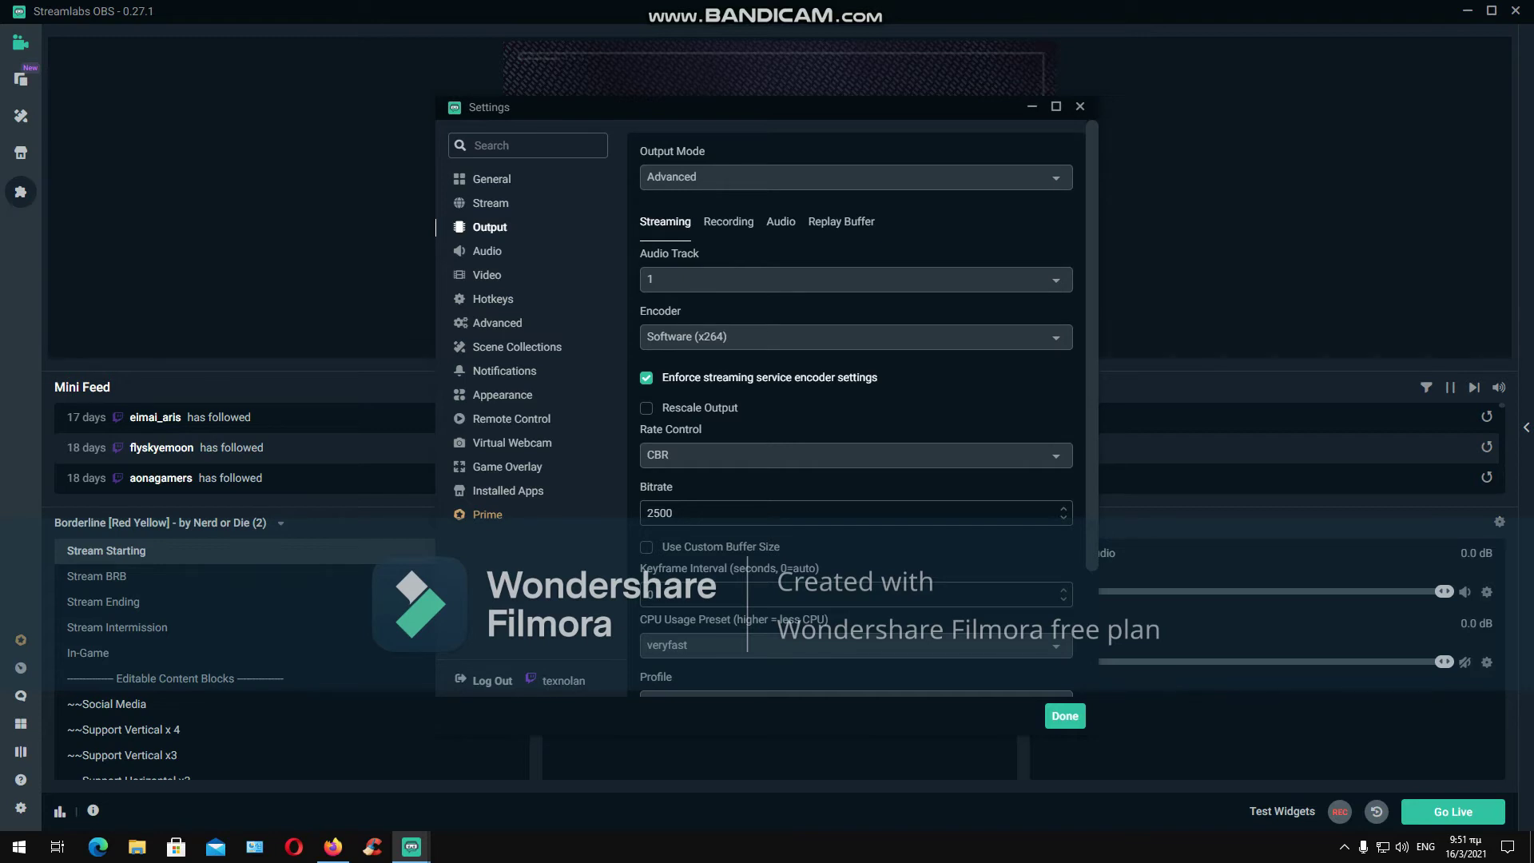
- Set the output mode to Simple and choose Hardware (AMD) as the streaming encoder
left_click(855, 176)
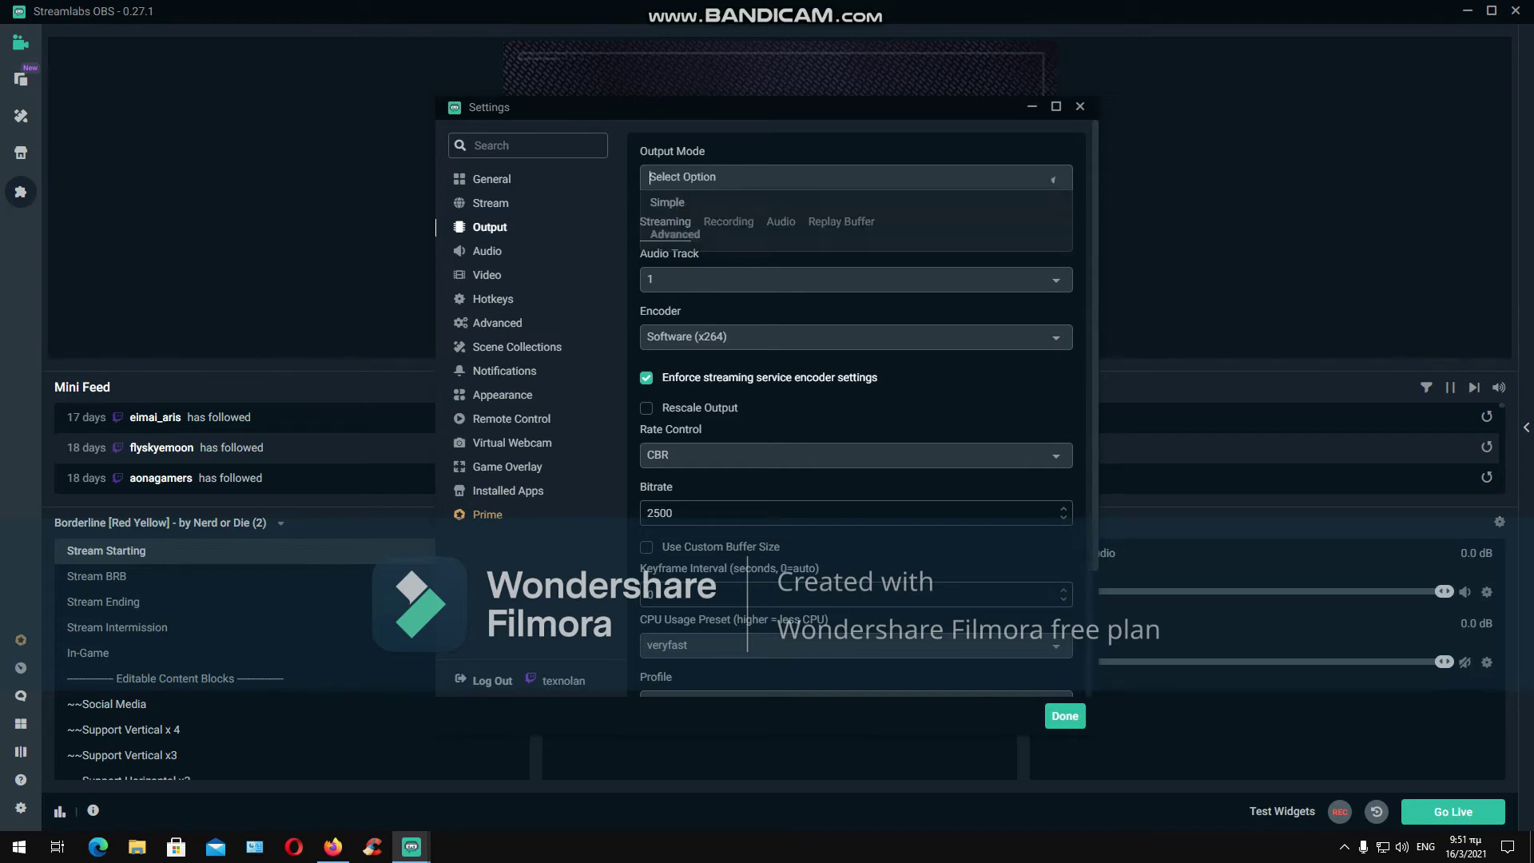
left_click(667, 202)
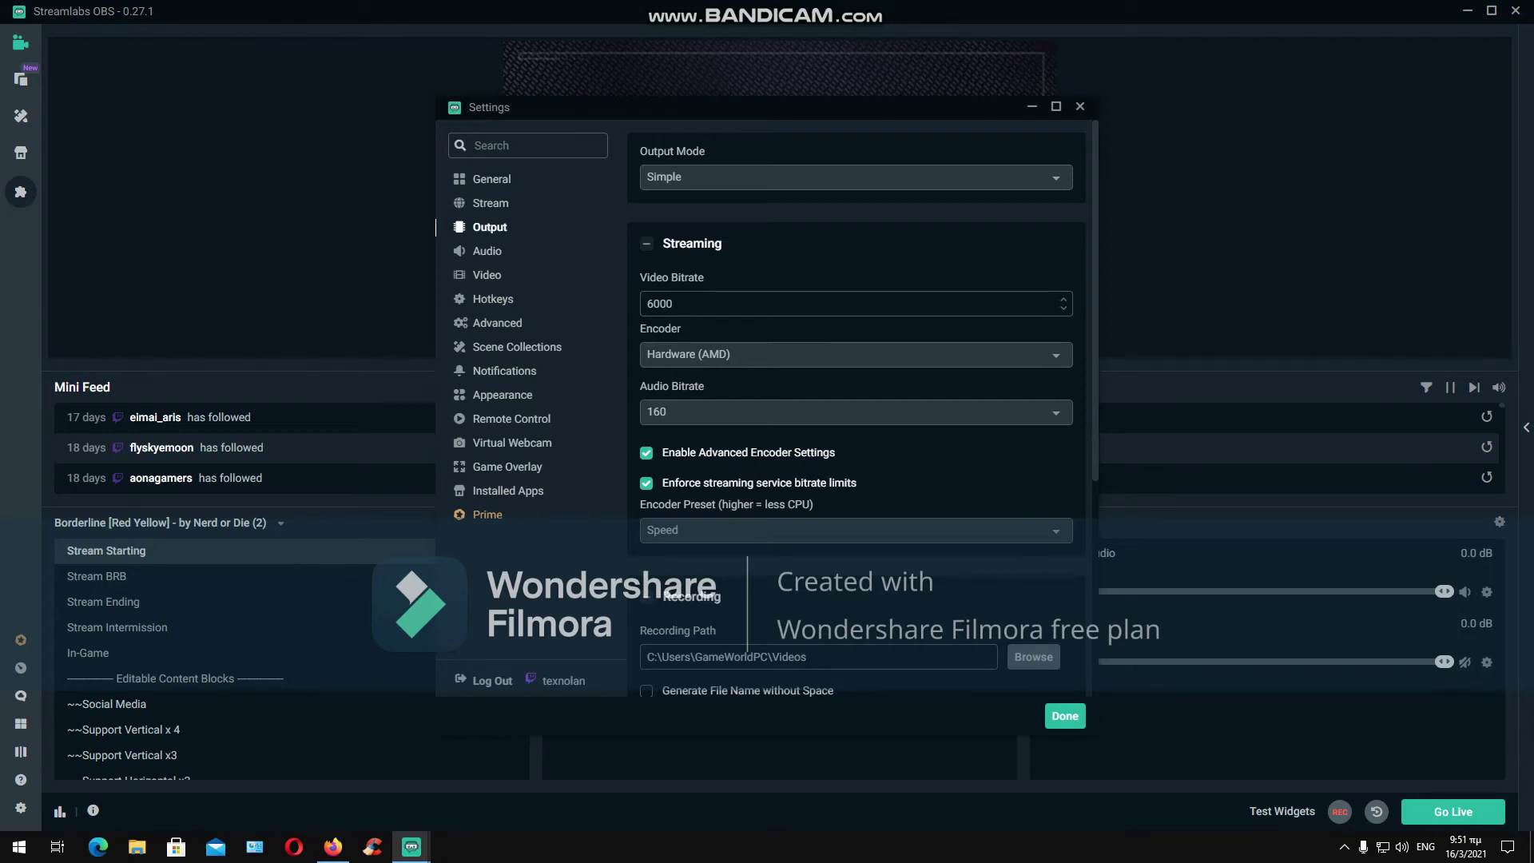
left_click(854, 354)
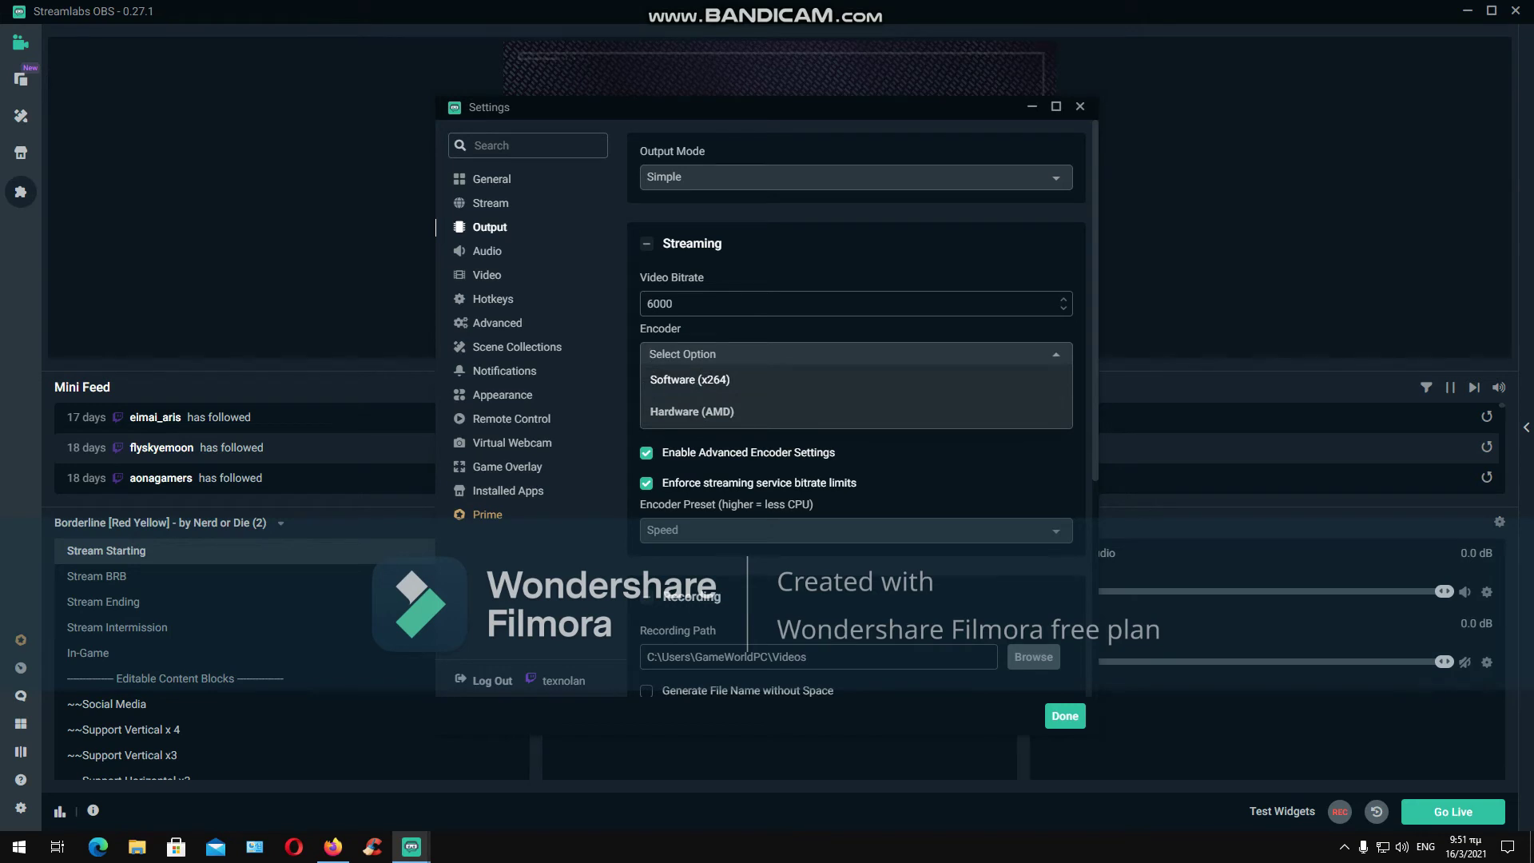
left_click(692, 411)
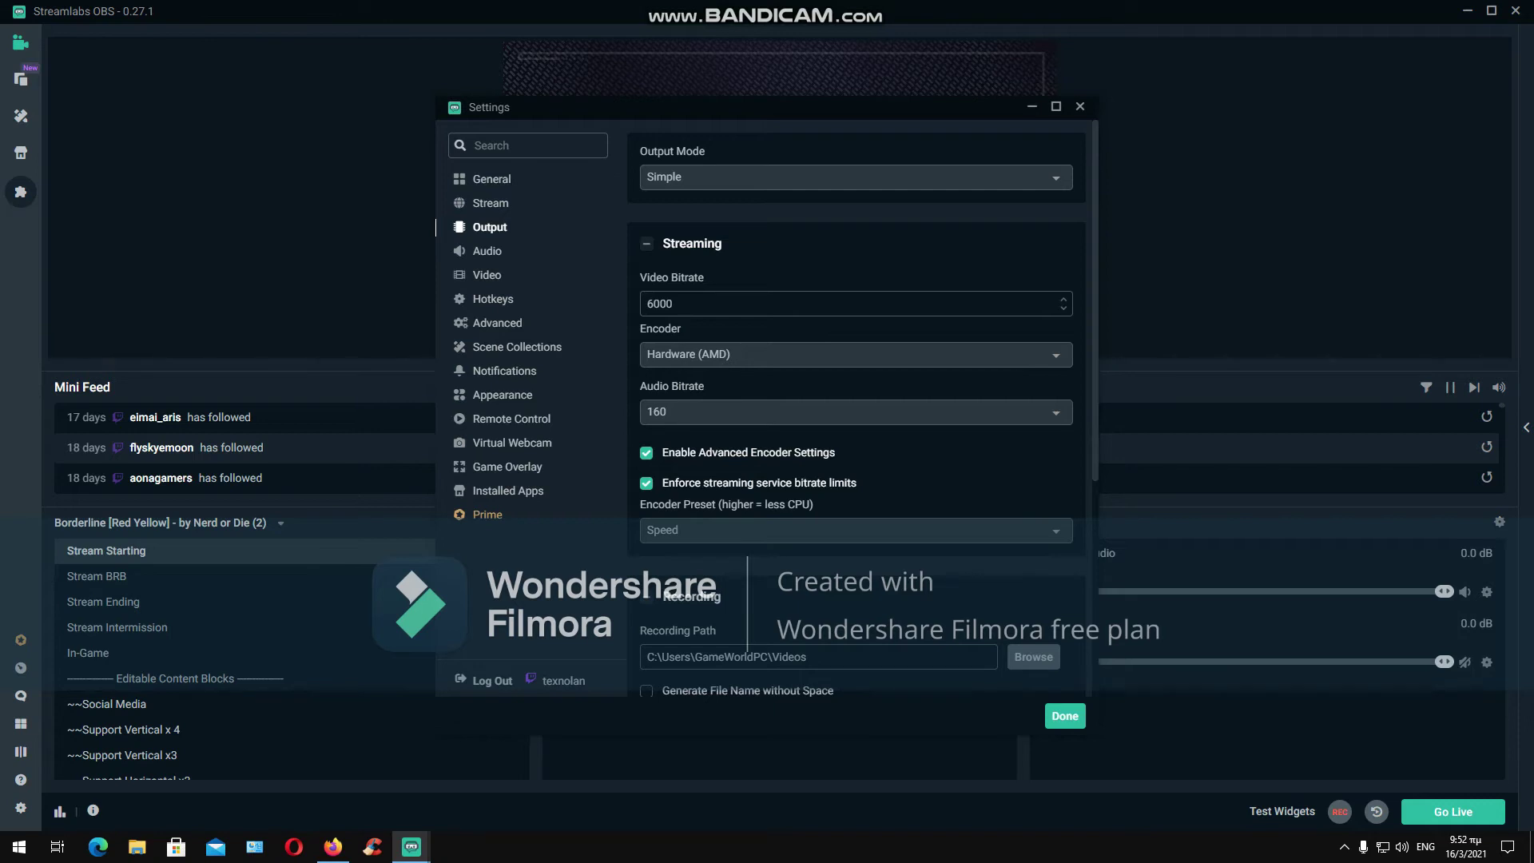
- Review the remaining streaming, recording and replay buffer output options, and look over the audio device settings
scroll(855, 400, "down", 1)
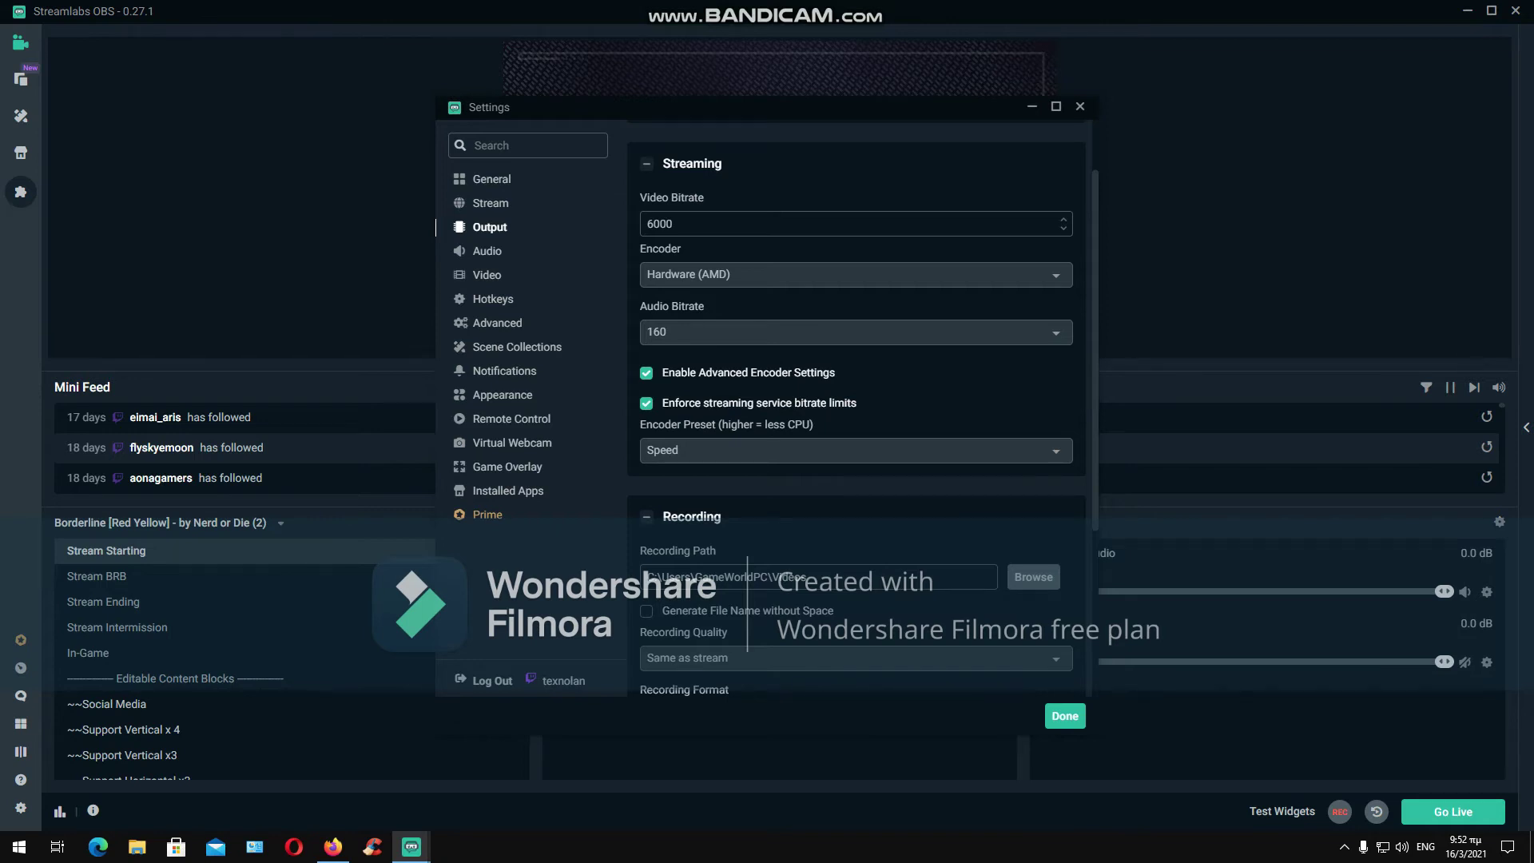
scroll(855, 408, "down", 2)
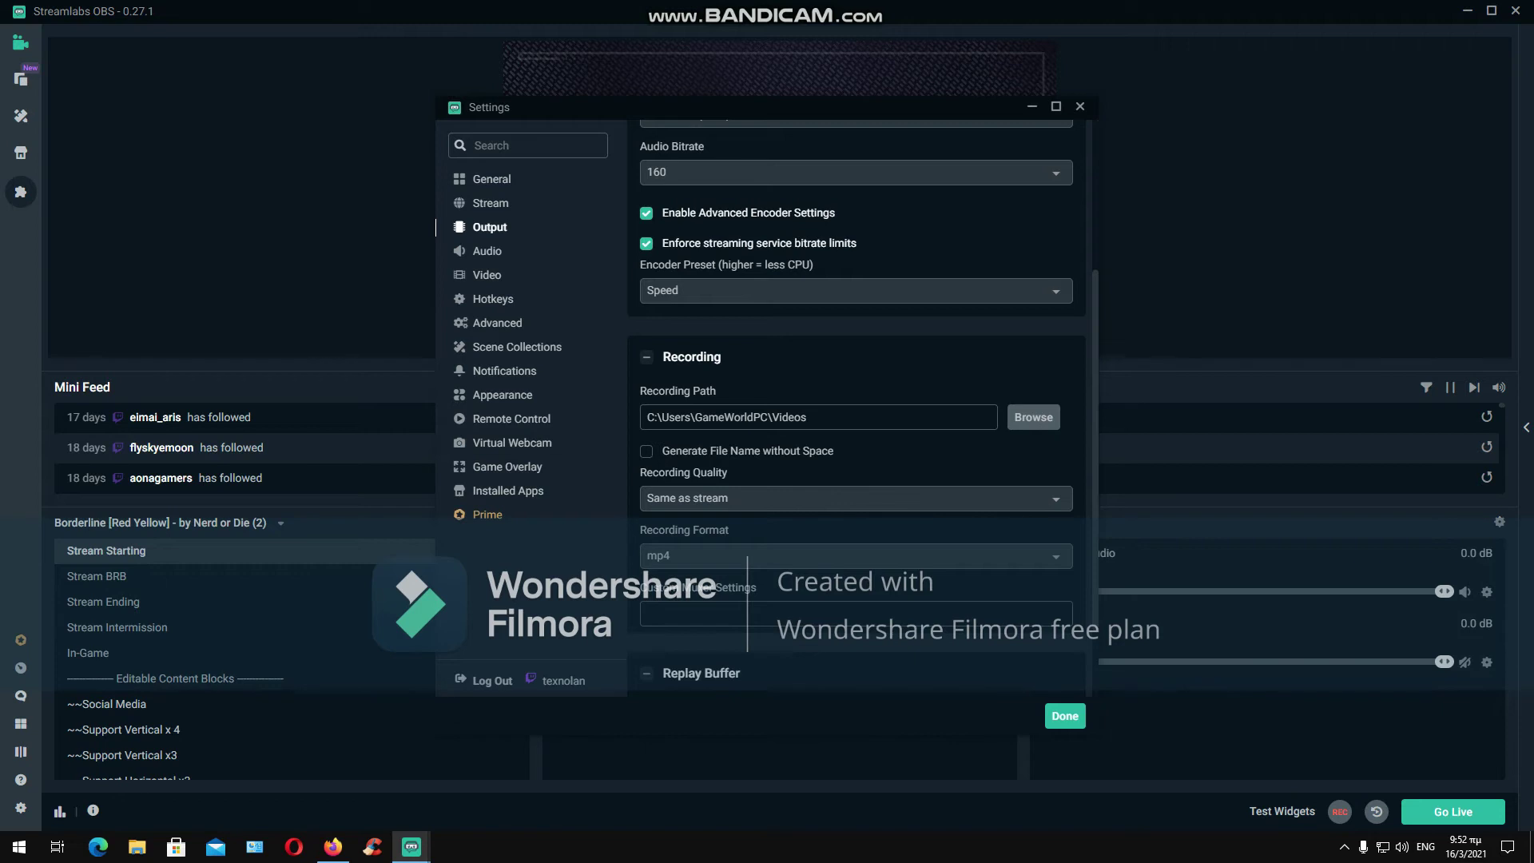
scroll(855, 407, "down", 1)
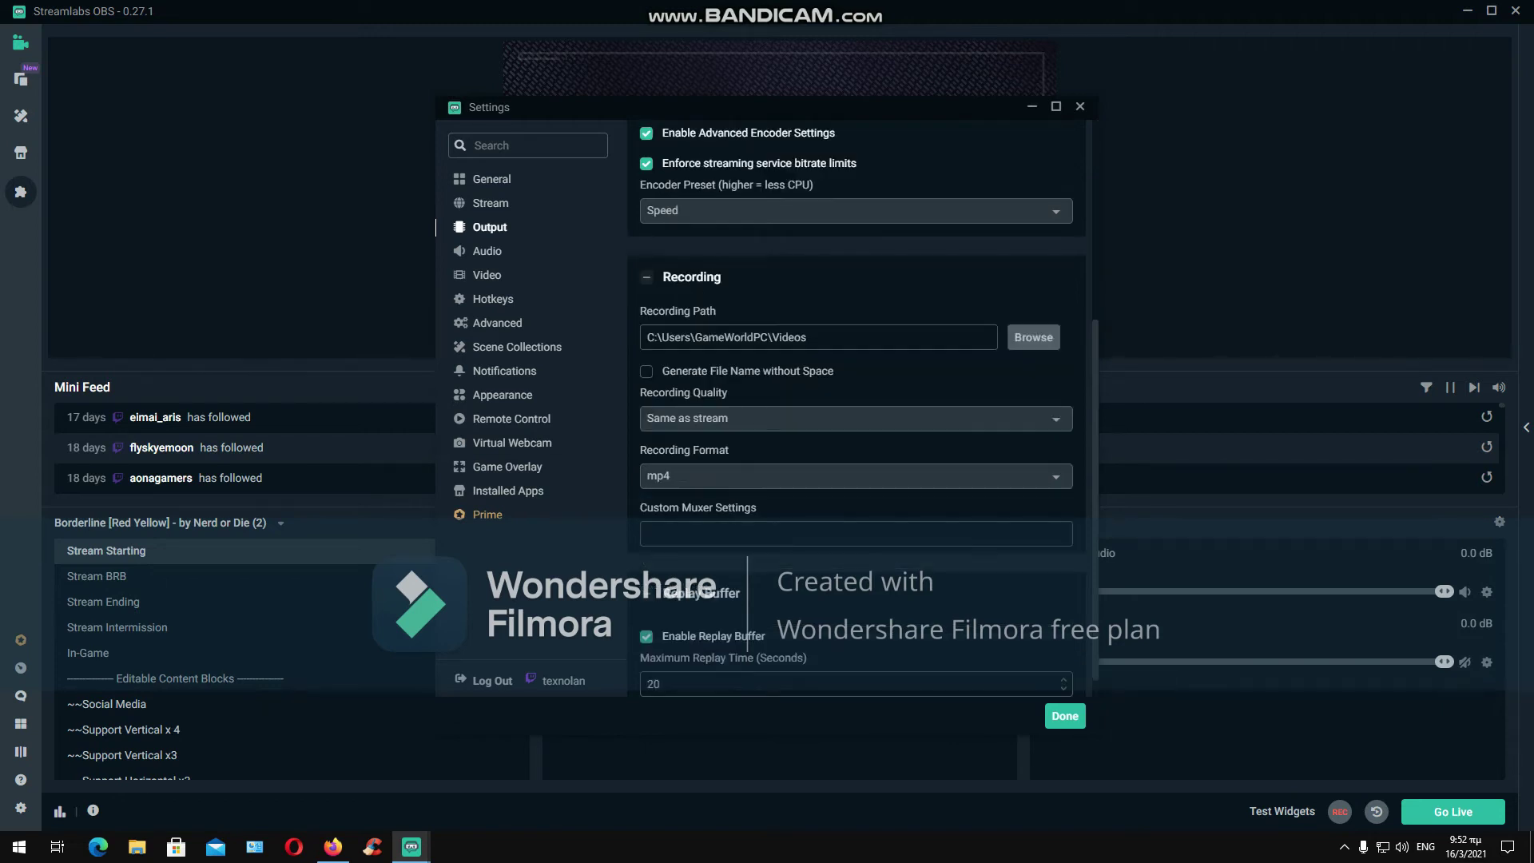
scroll(855, 408, "down", 1)
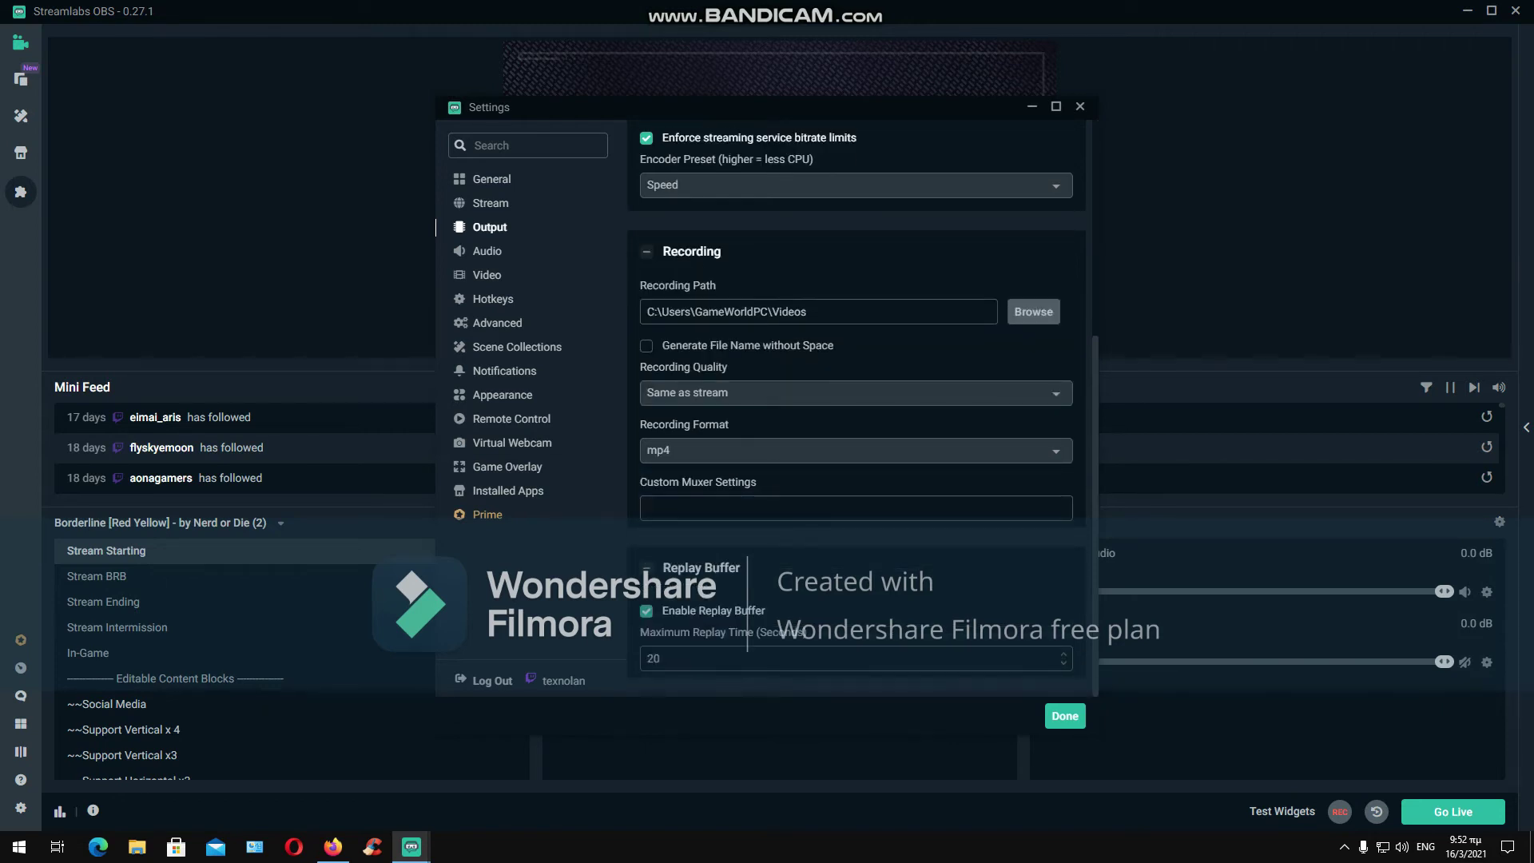
scroll(855, 407, "up", 4)
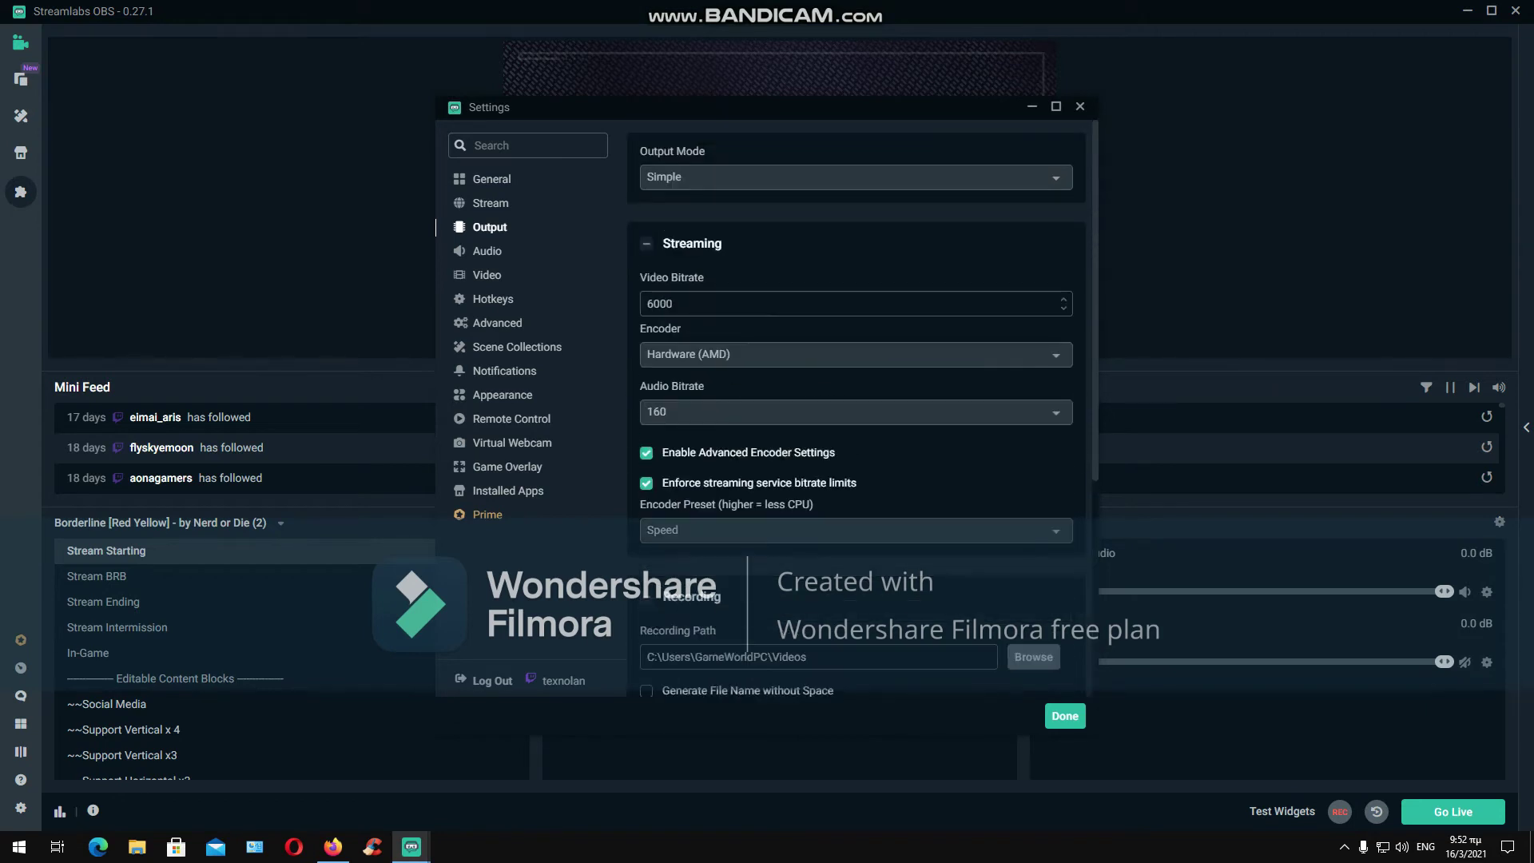
left_click(487, 250)
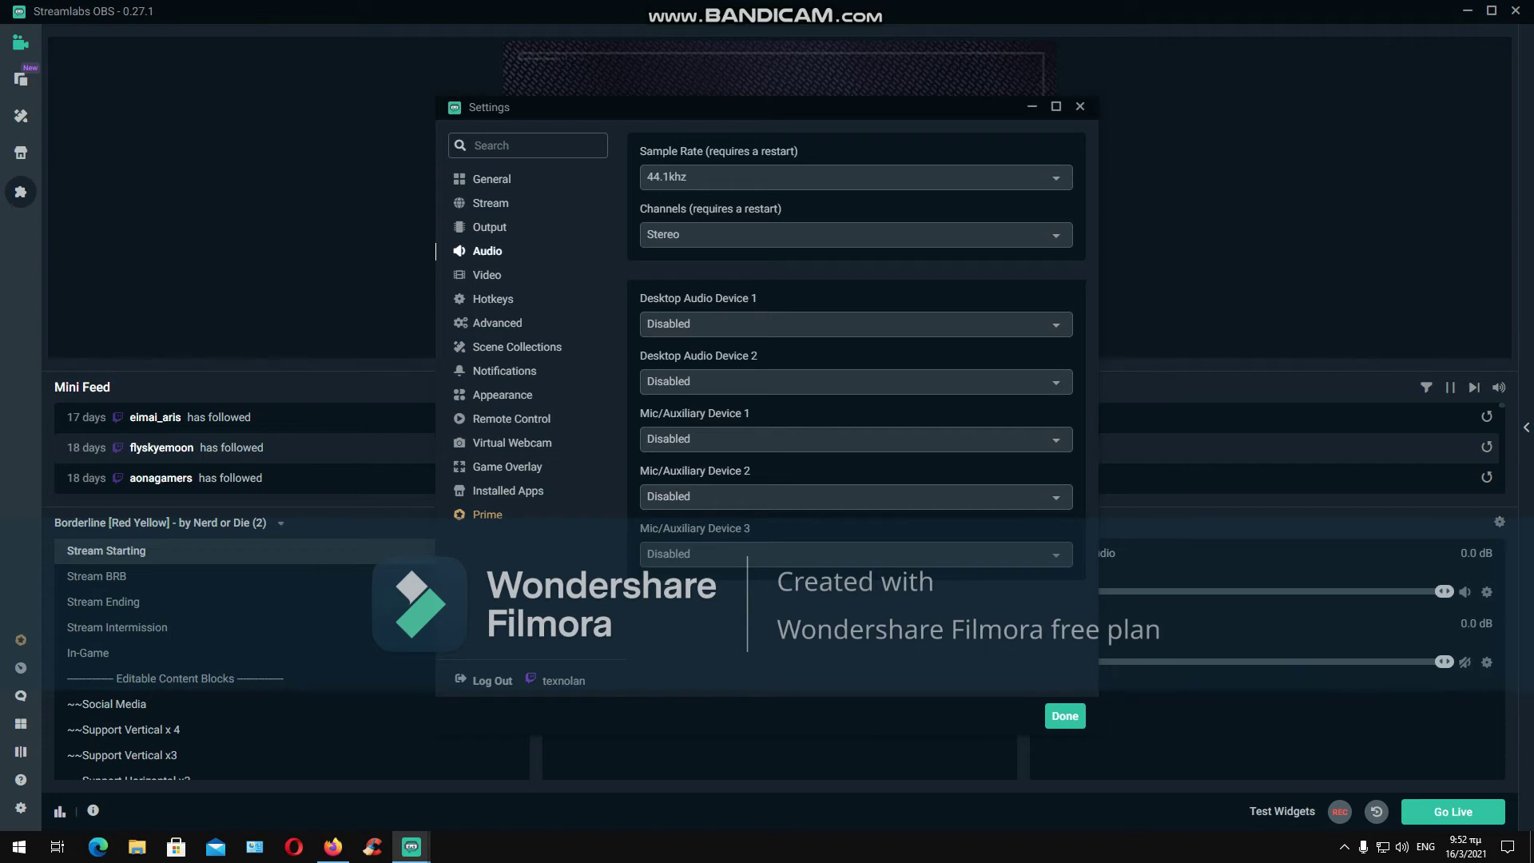
- In the video settings, choose the Bicubic (Sharpened scaling, 16 samples) downscale filter and a common FPS value of 60
left_click(487, 275)
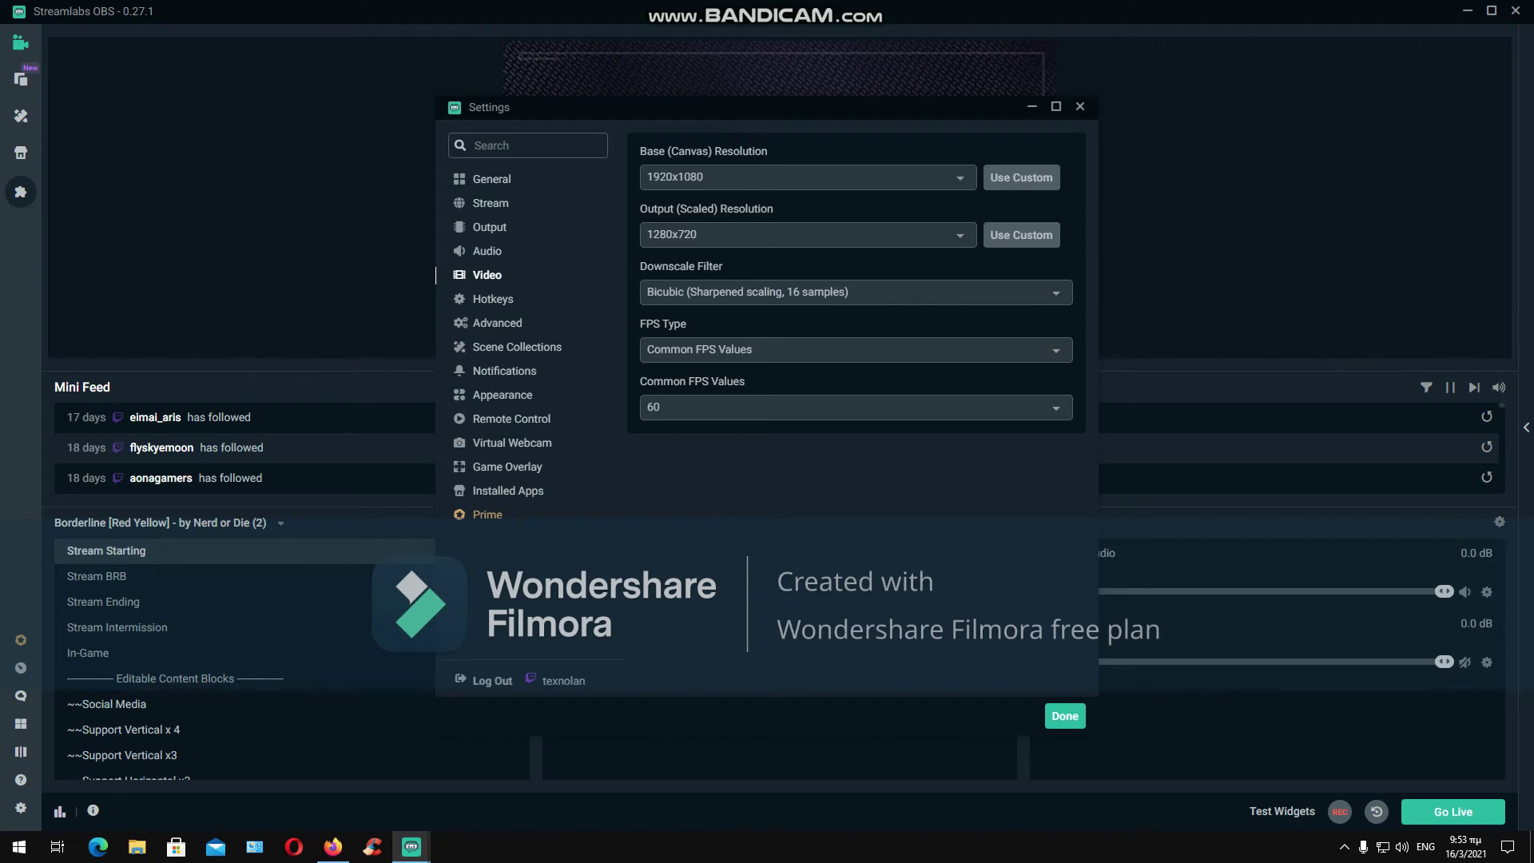
left_click(847, 292)
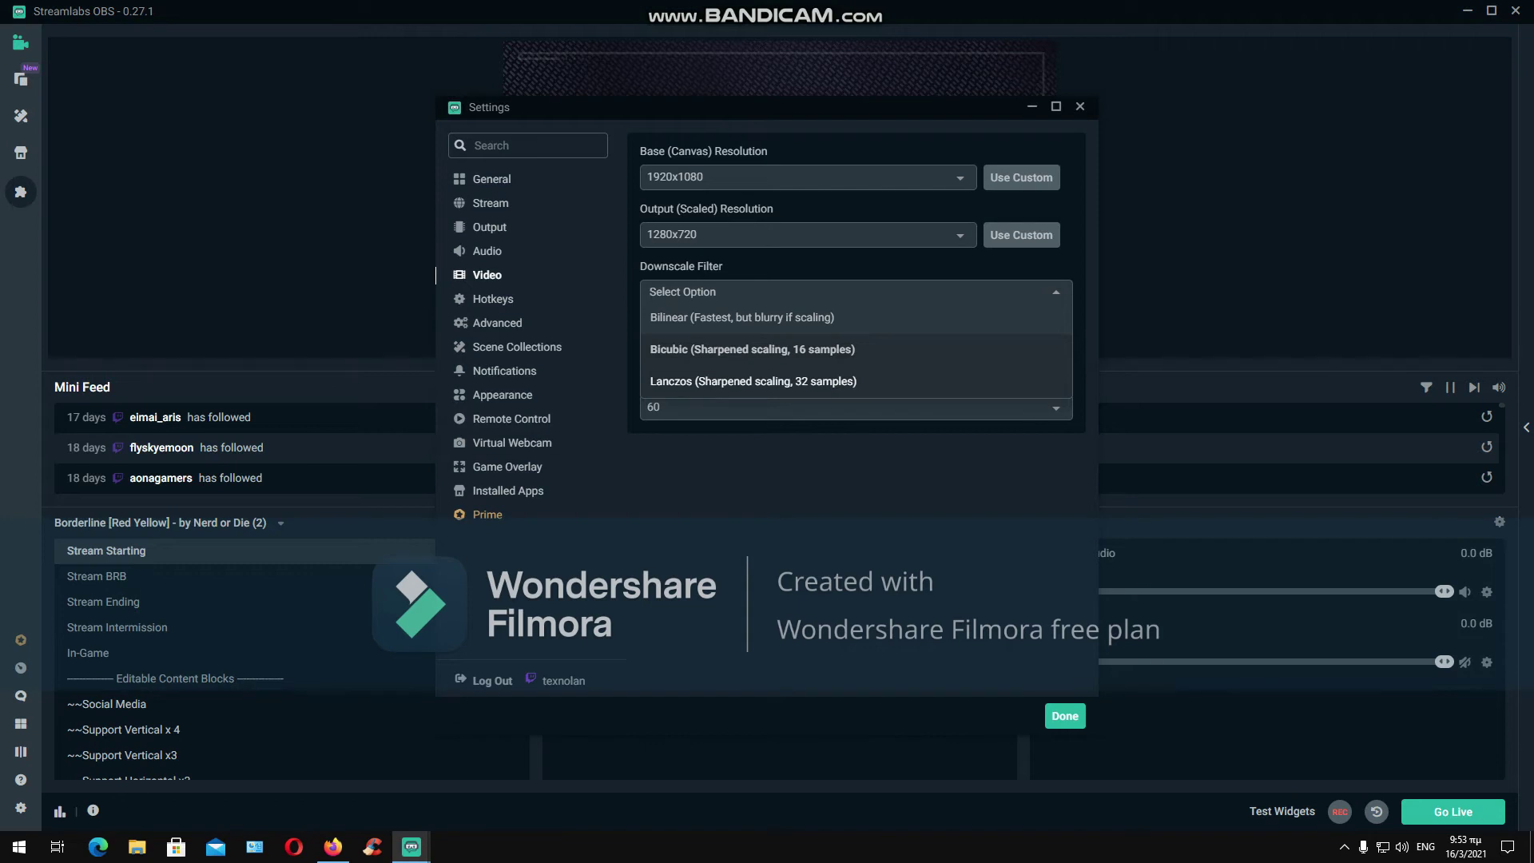
key("Return")
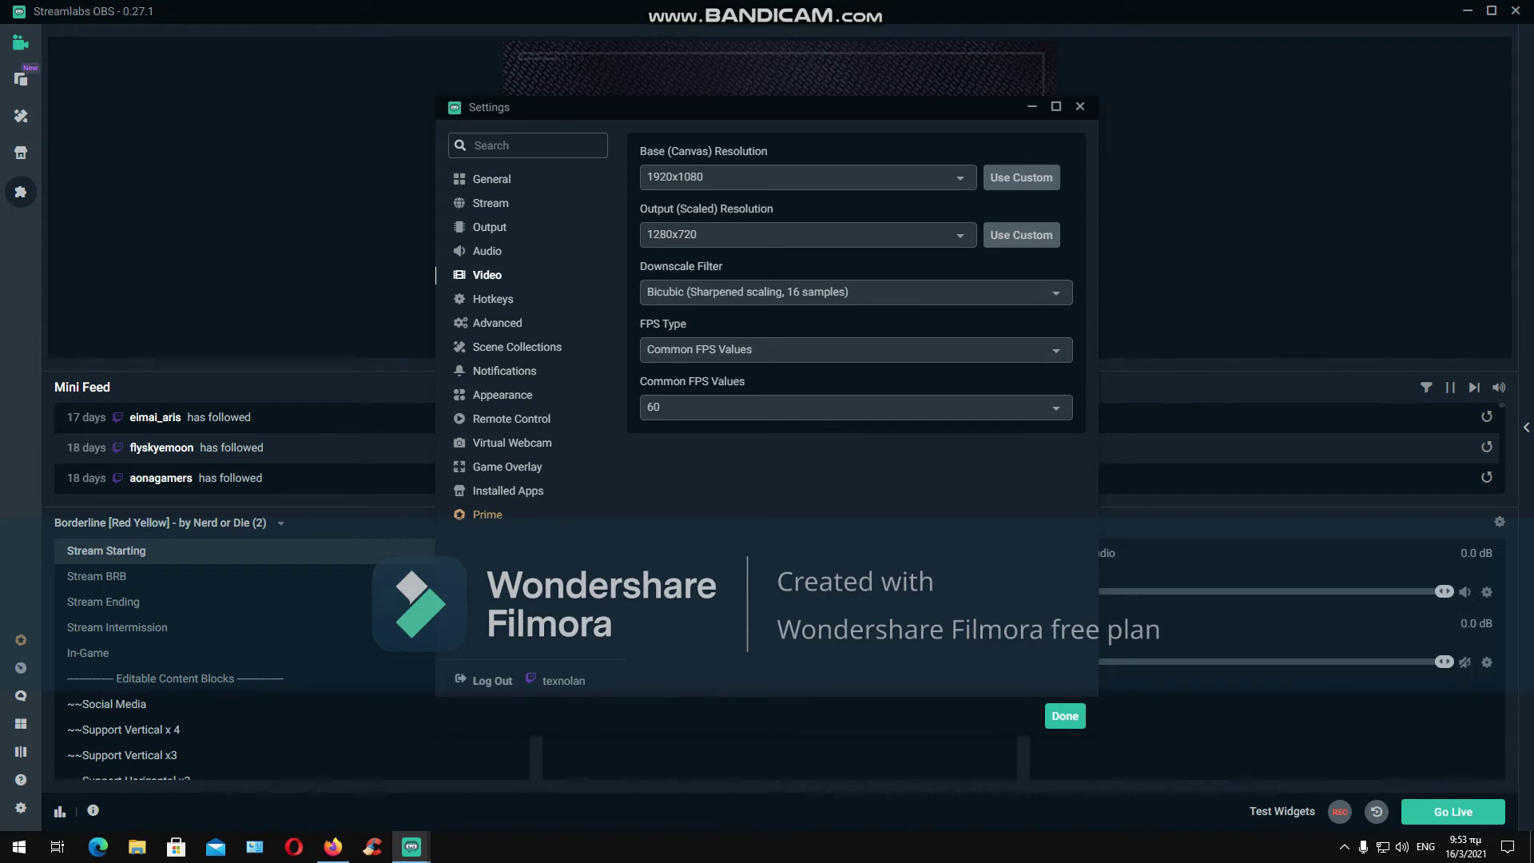
left_click(650, 407)
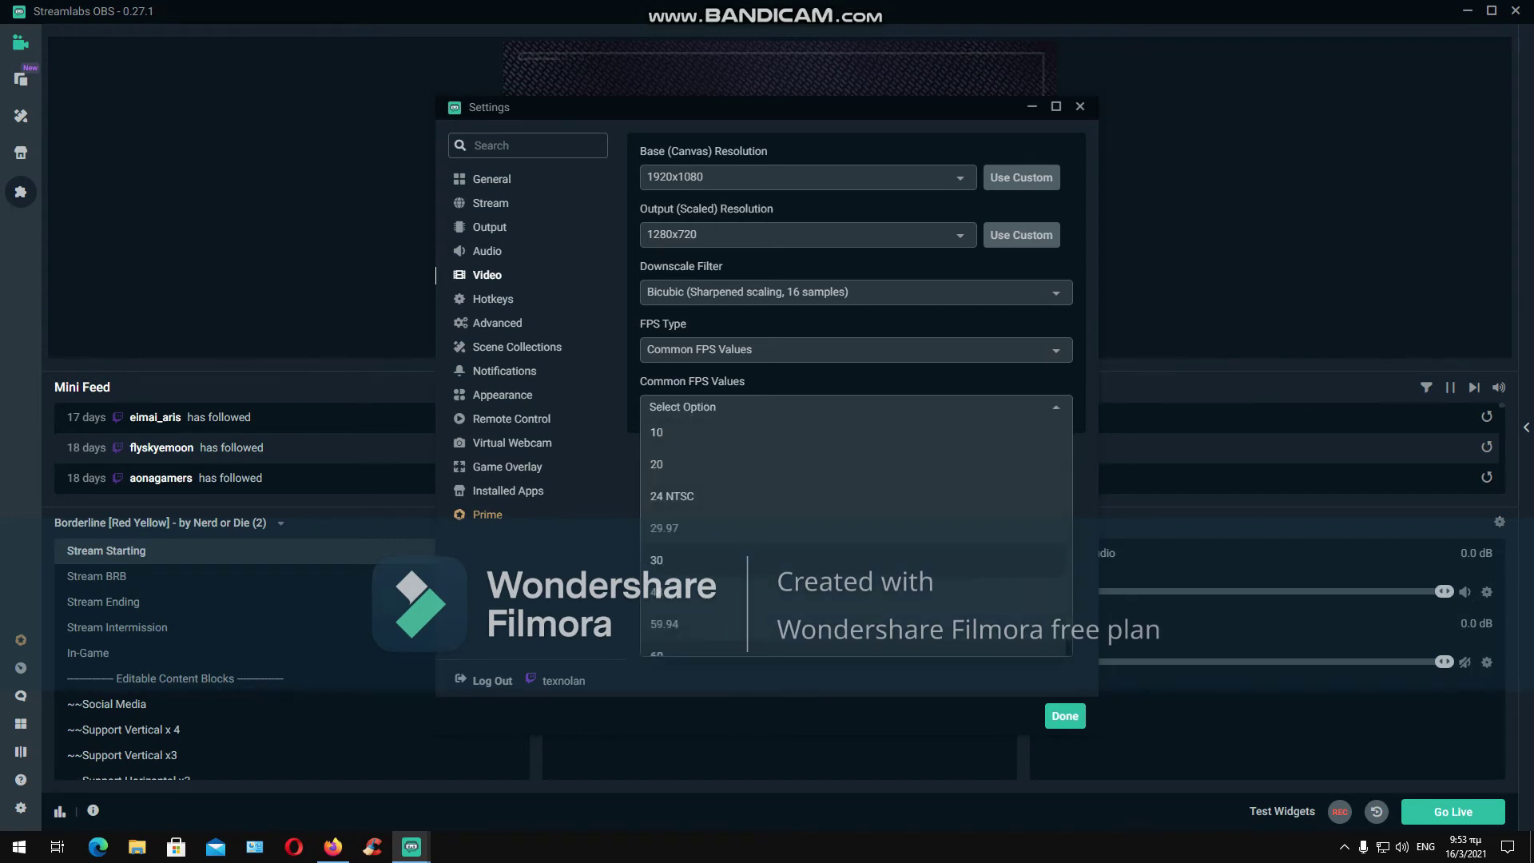
left_click(657, 653)
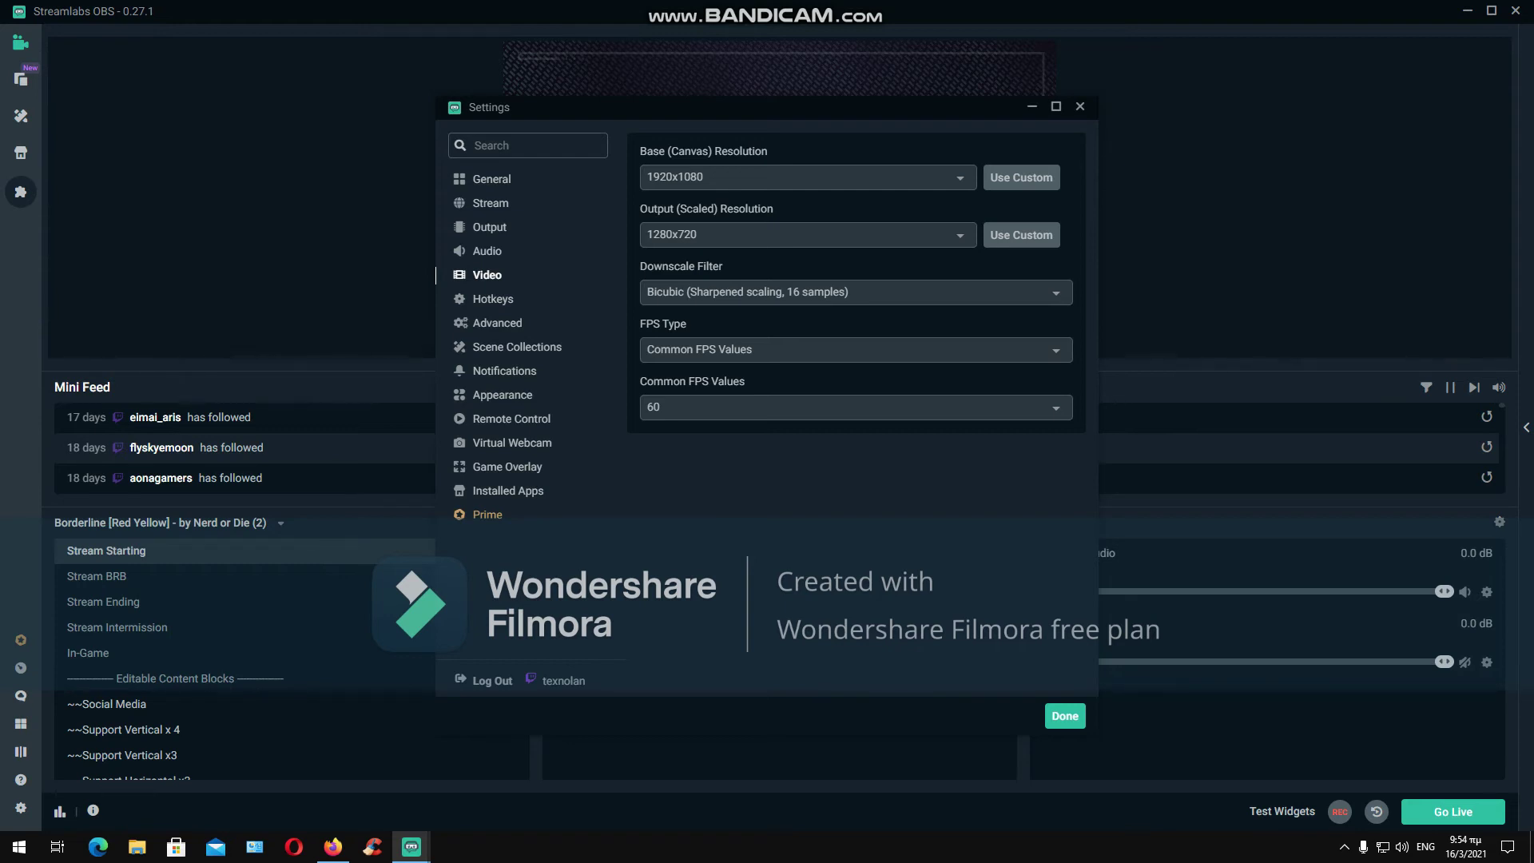
- Return to the output settings to review the video bitrate and encoder
left_click(489, 227)
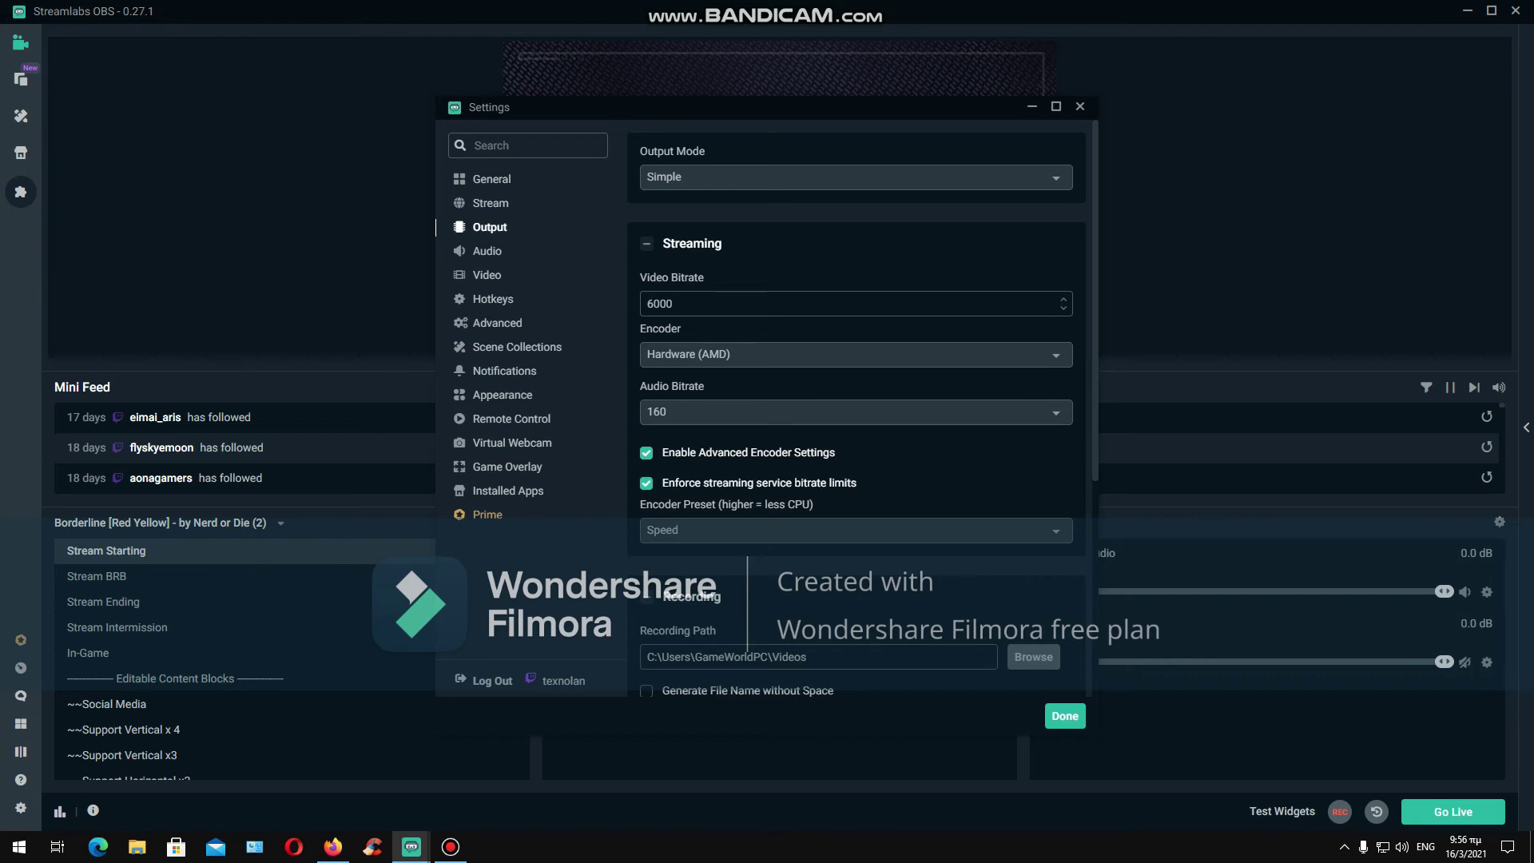
- Switch the stream settings to custom ingest, review the available Twitch servers, and close the settings
left_click(491, 179)
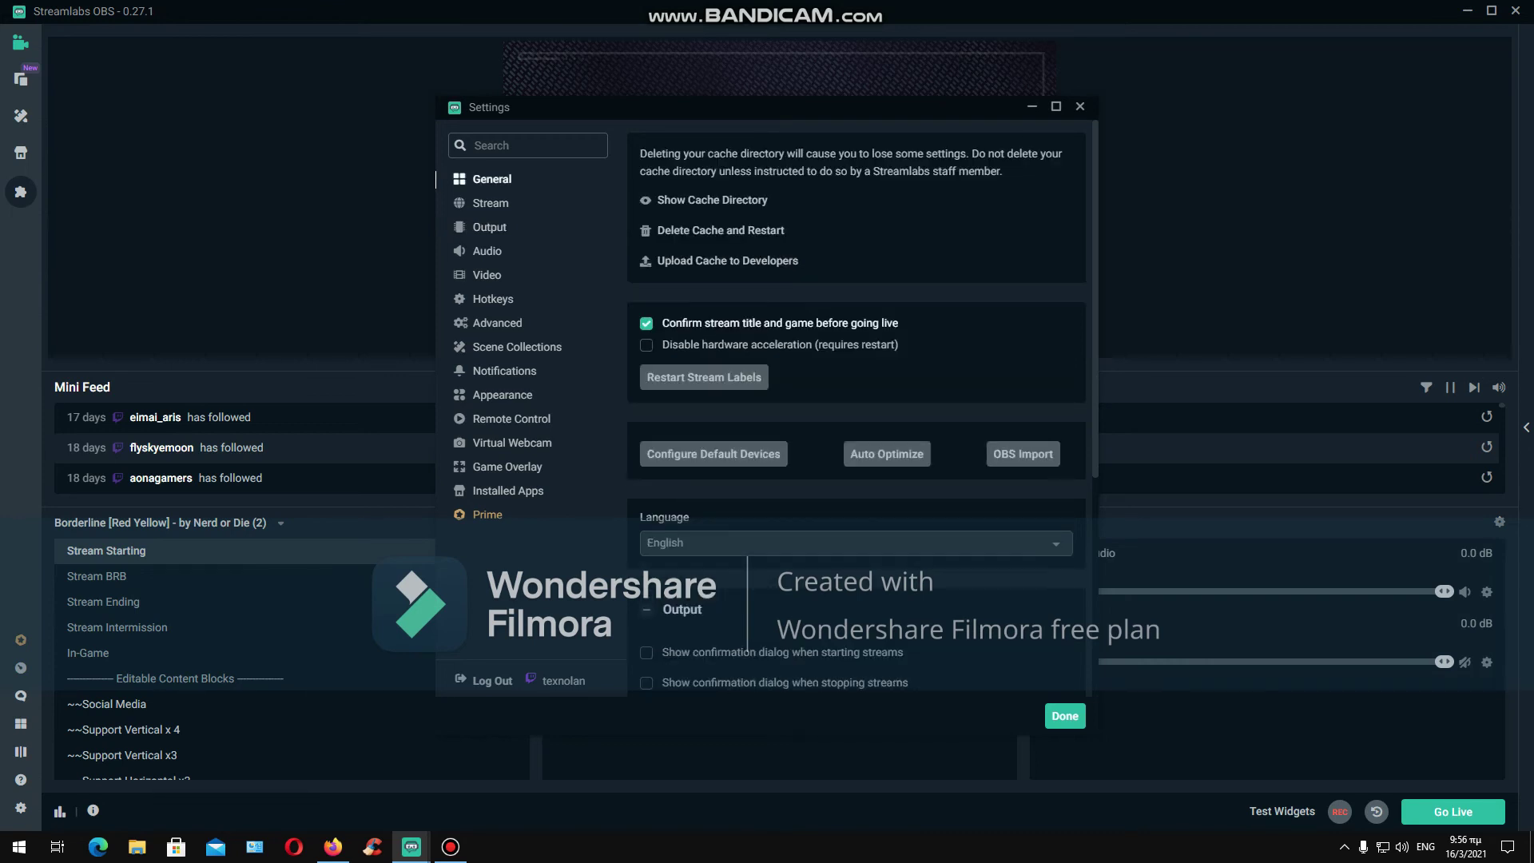
left_click(490, 203)
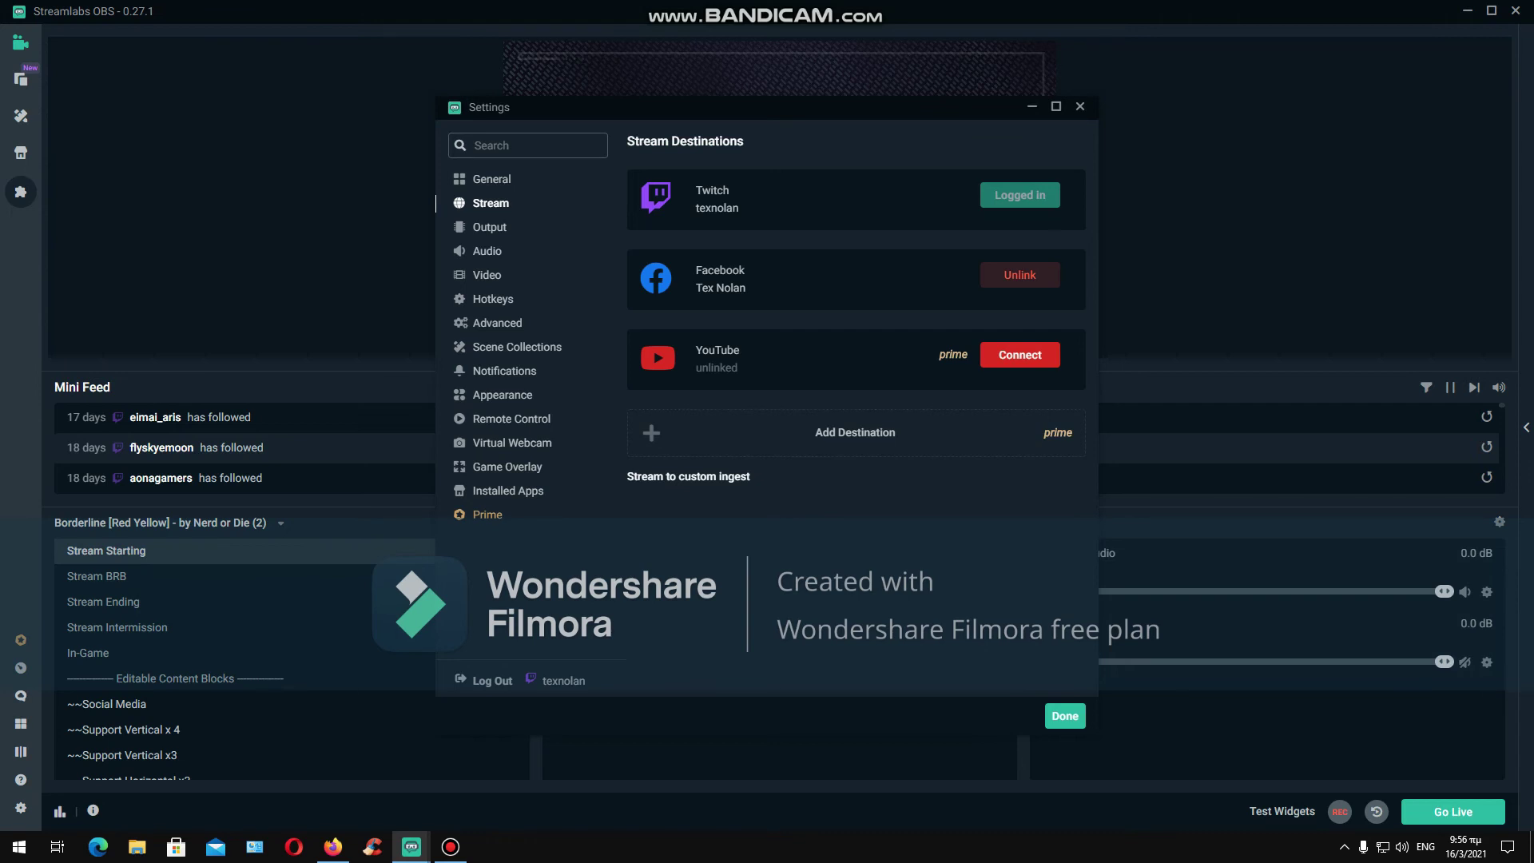
left_click(688, 476)
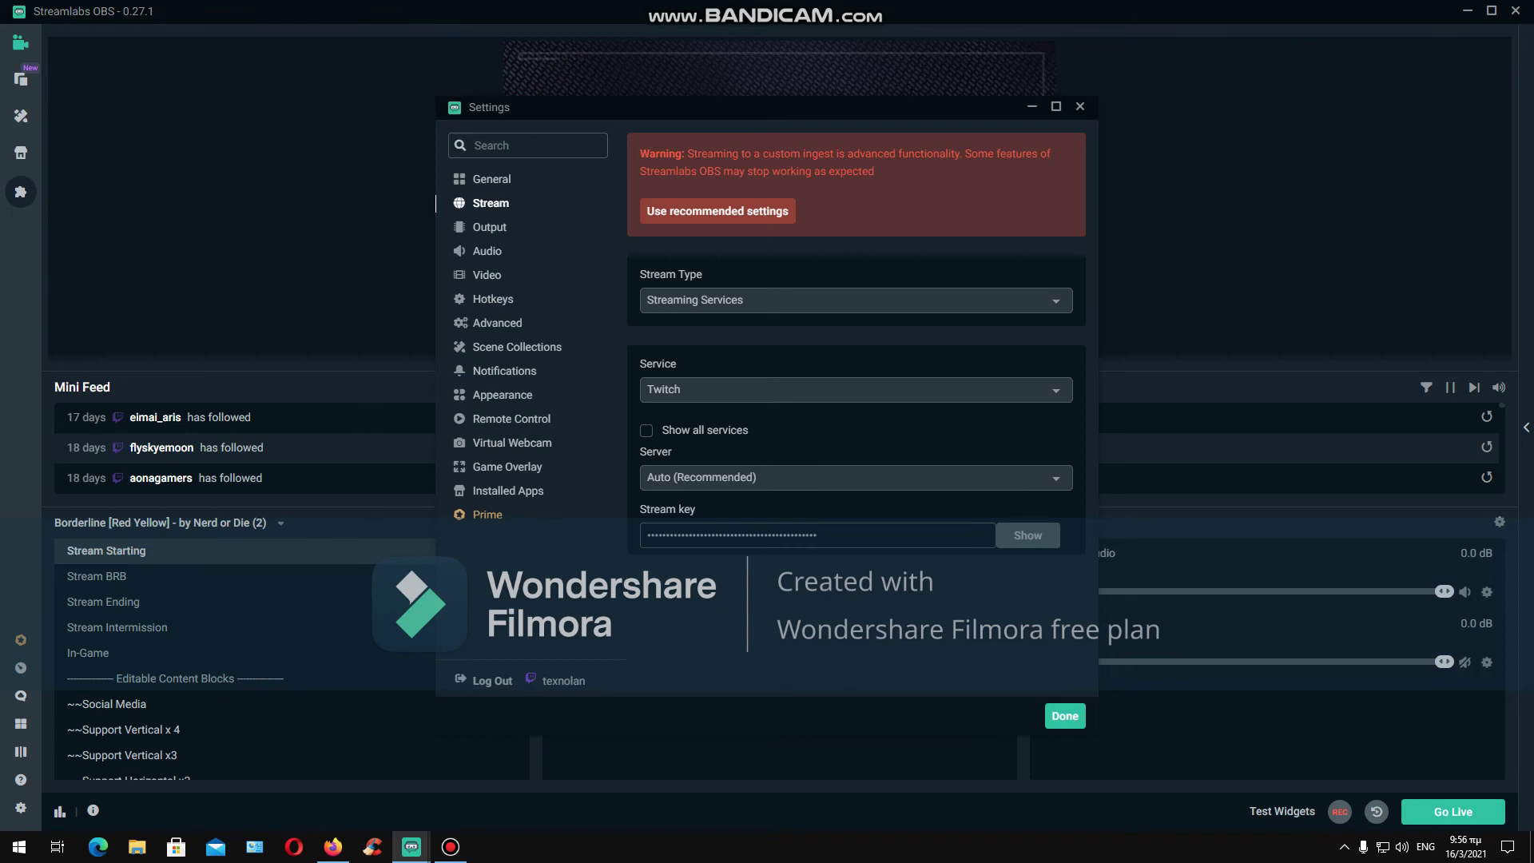
left_click(855, 477)
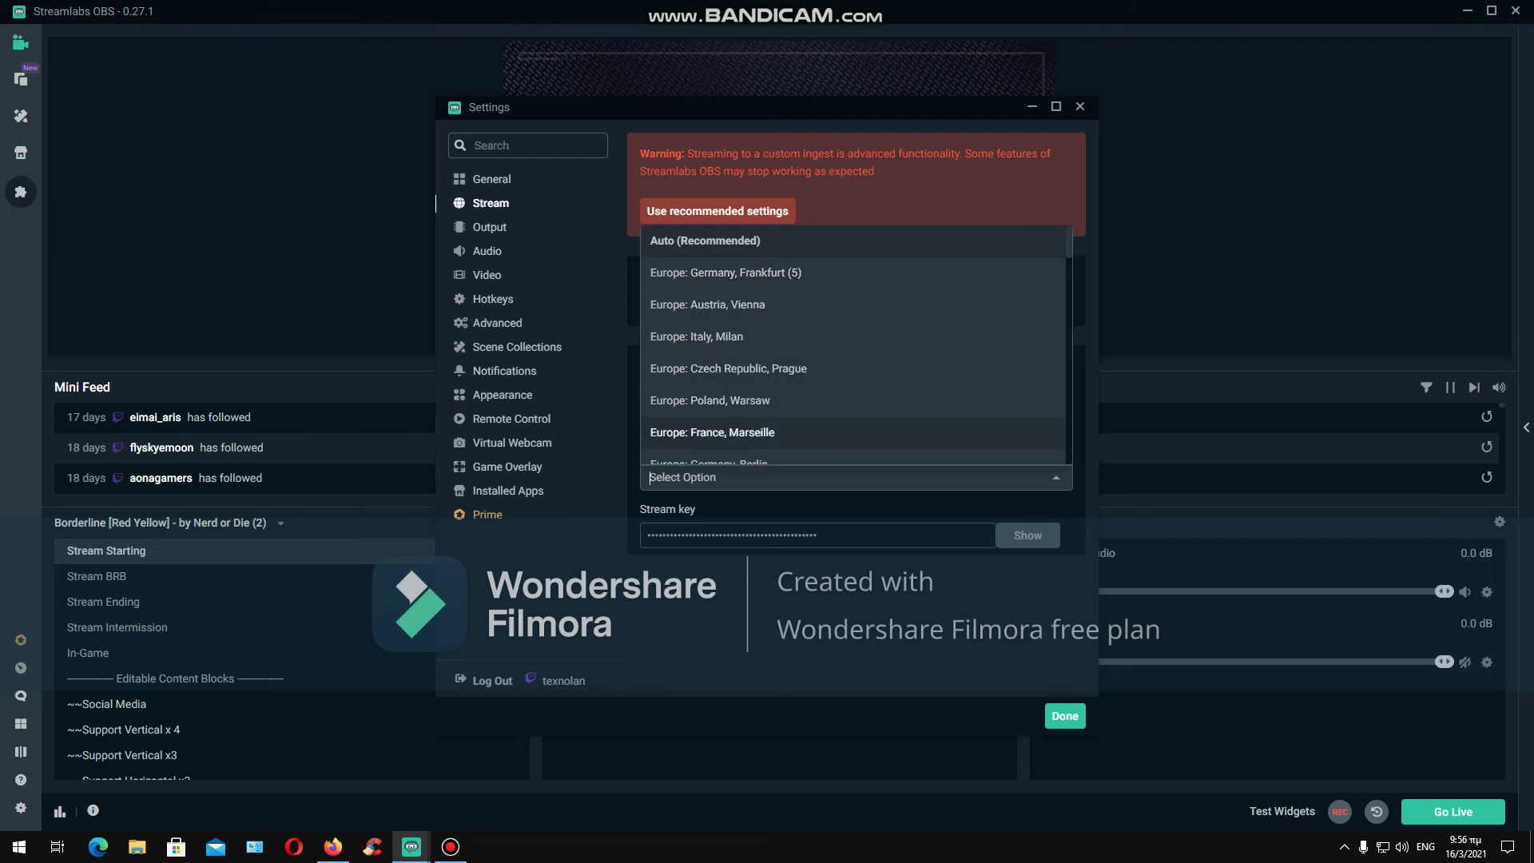
key("Escape")
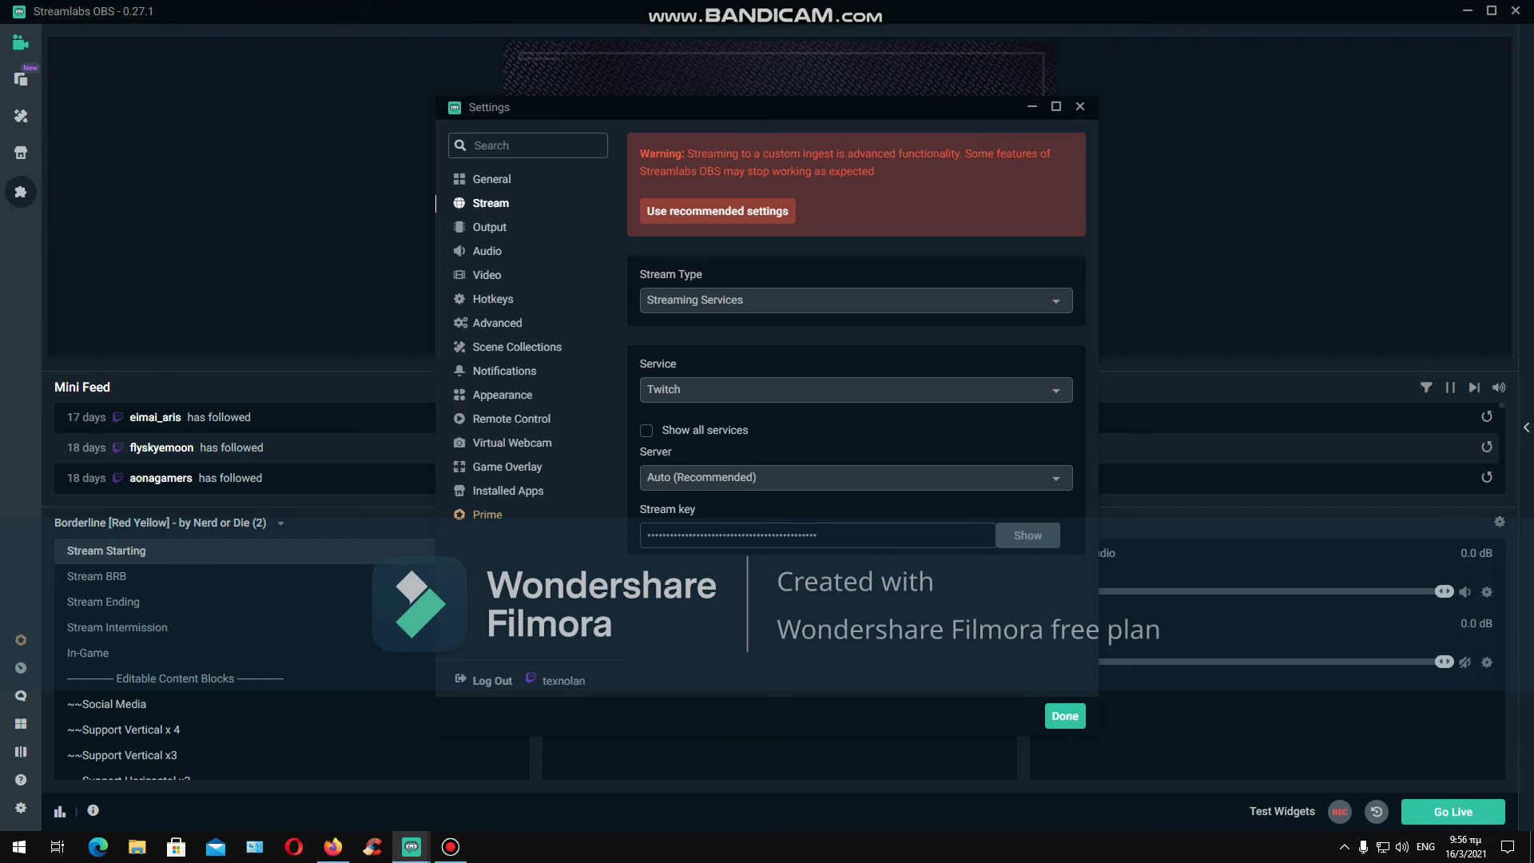
left_click(1065, 716)
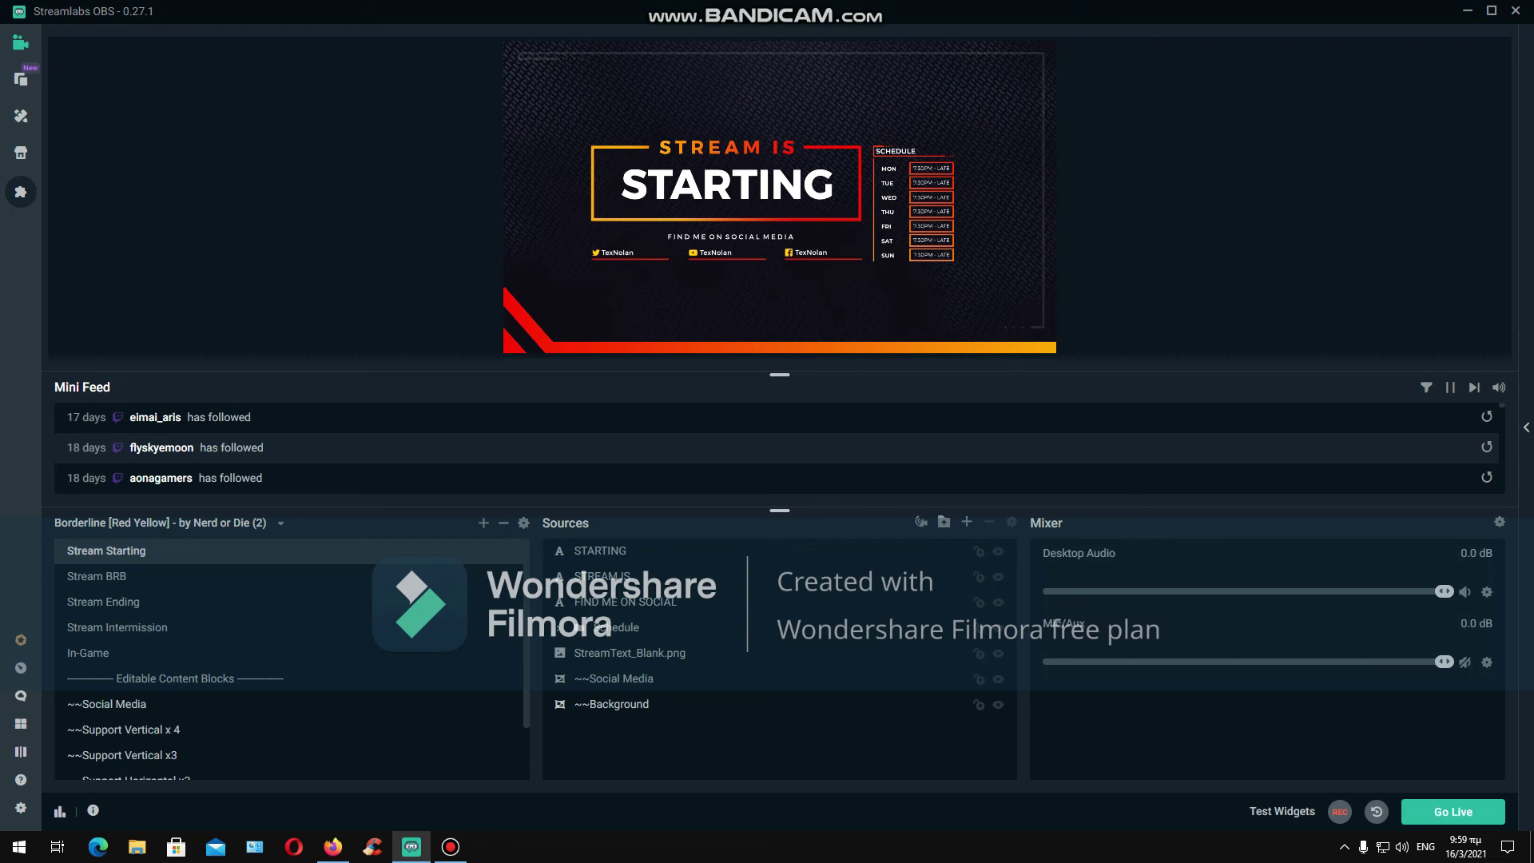
left_click(450, 846)
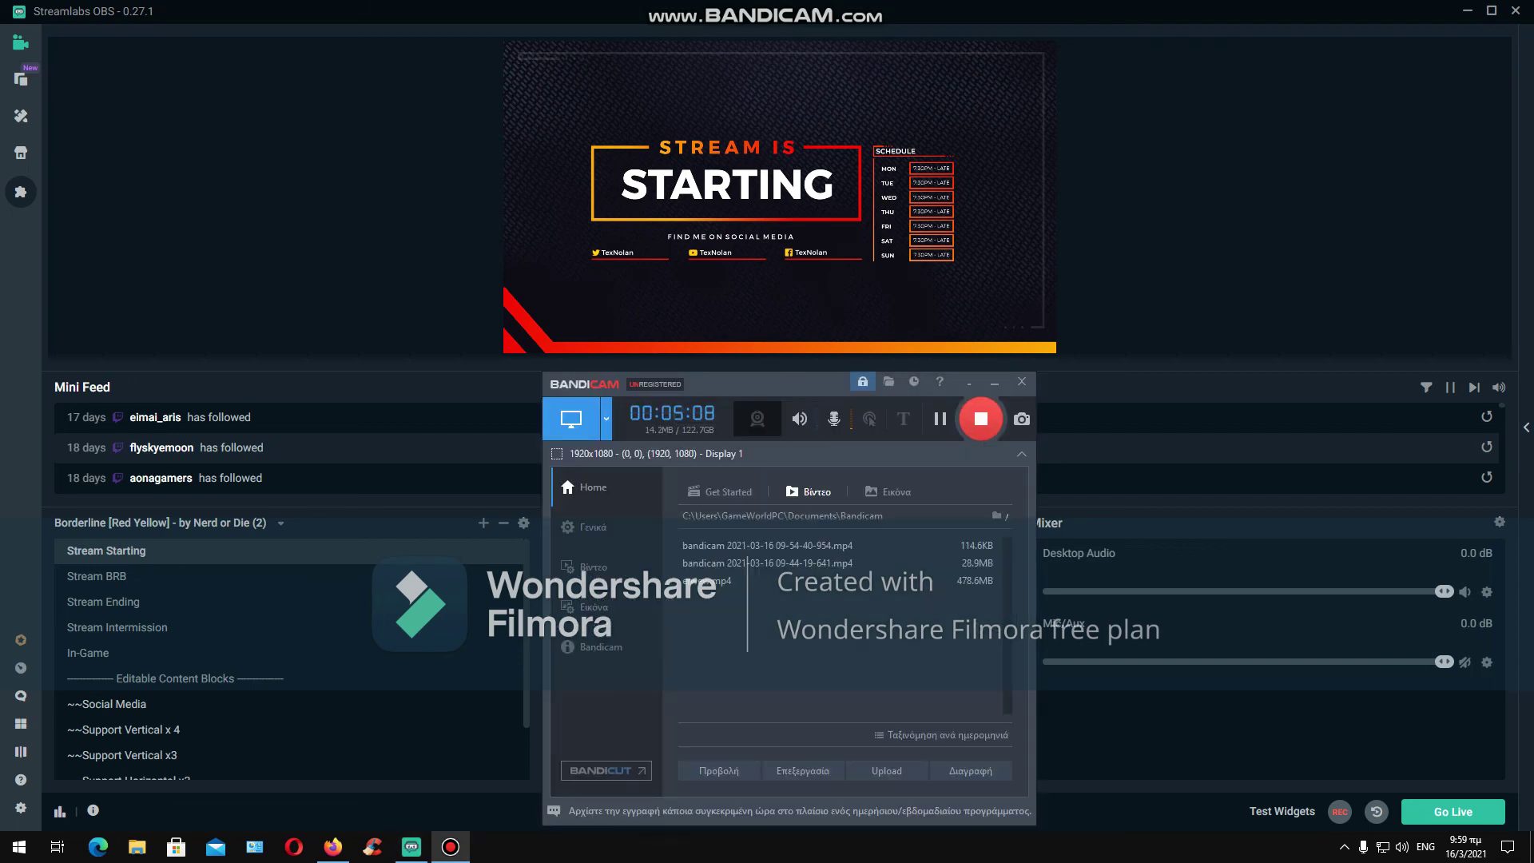
left_click(333, 846)
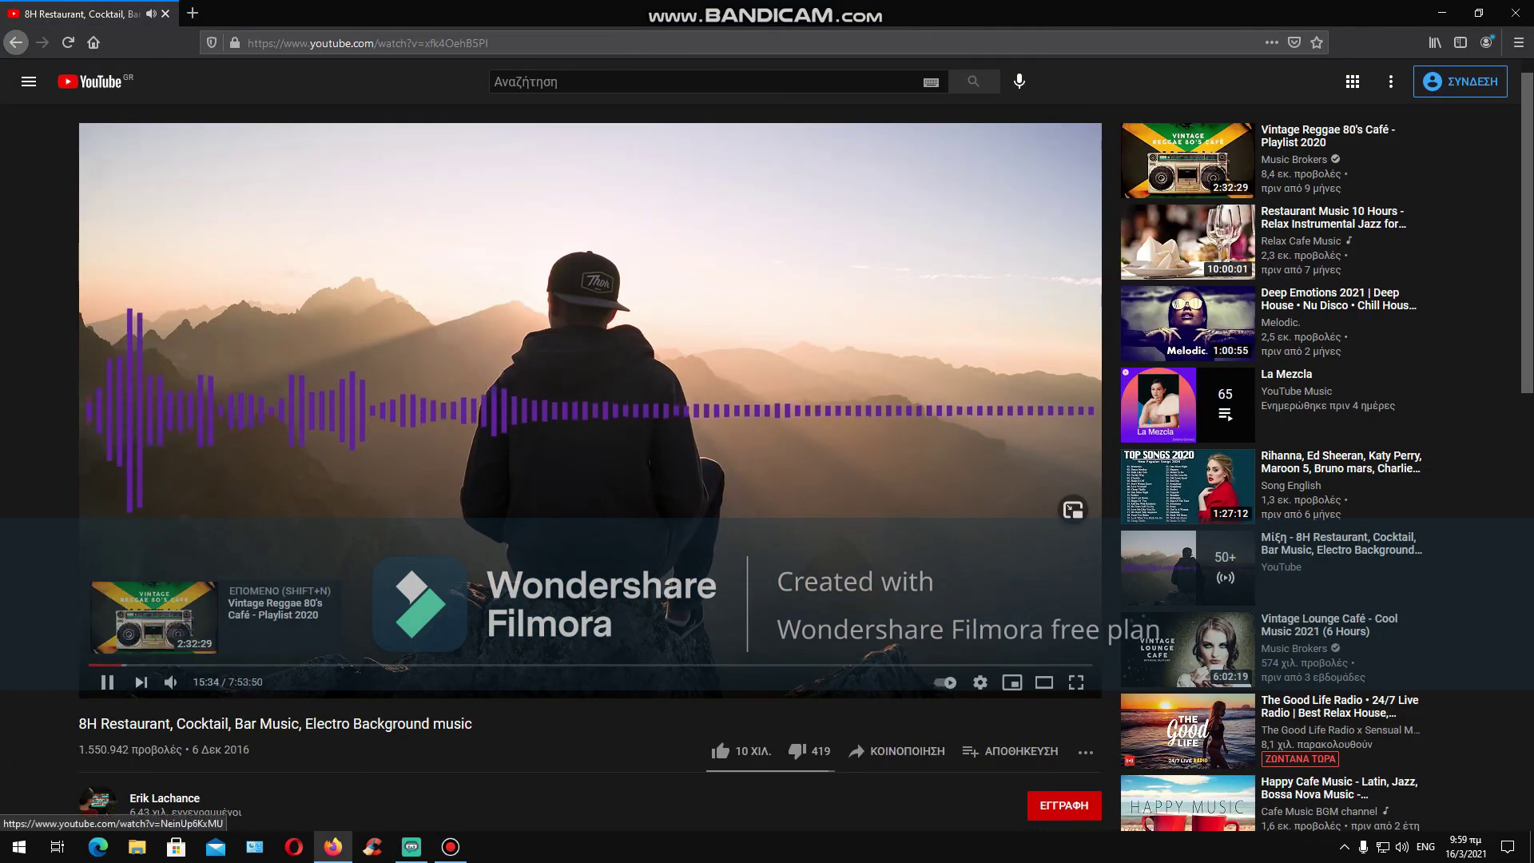
mouse_move(170, 681)
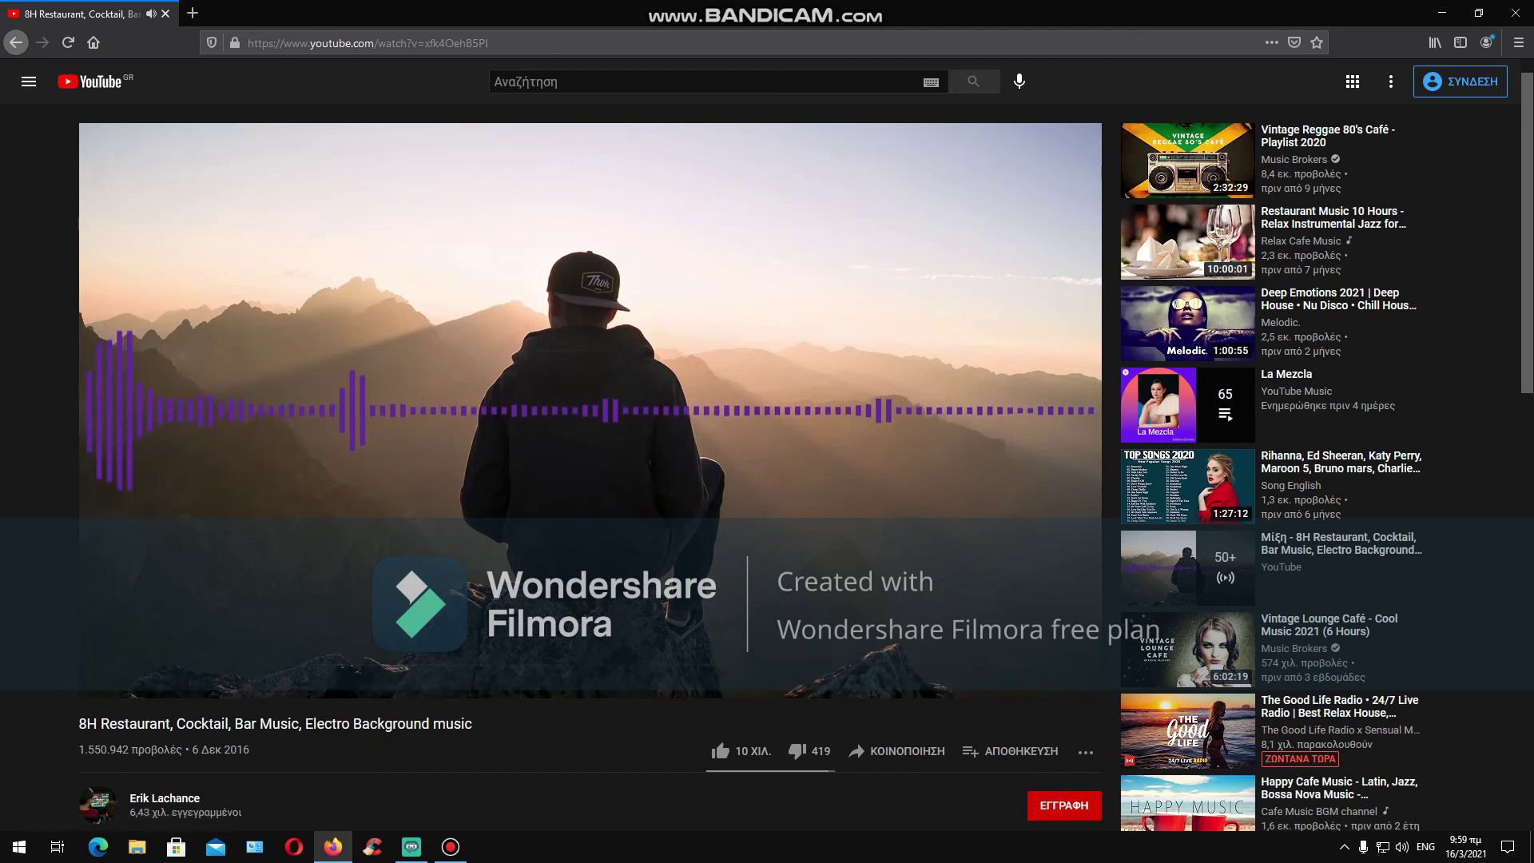
mouse_move(411, 847)
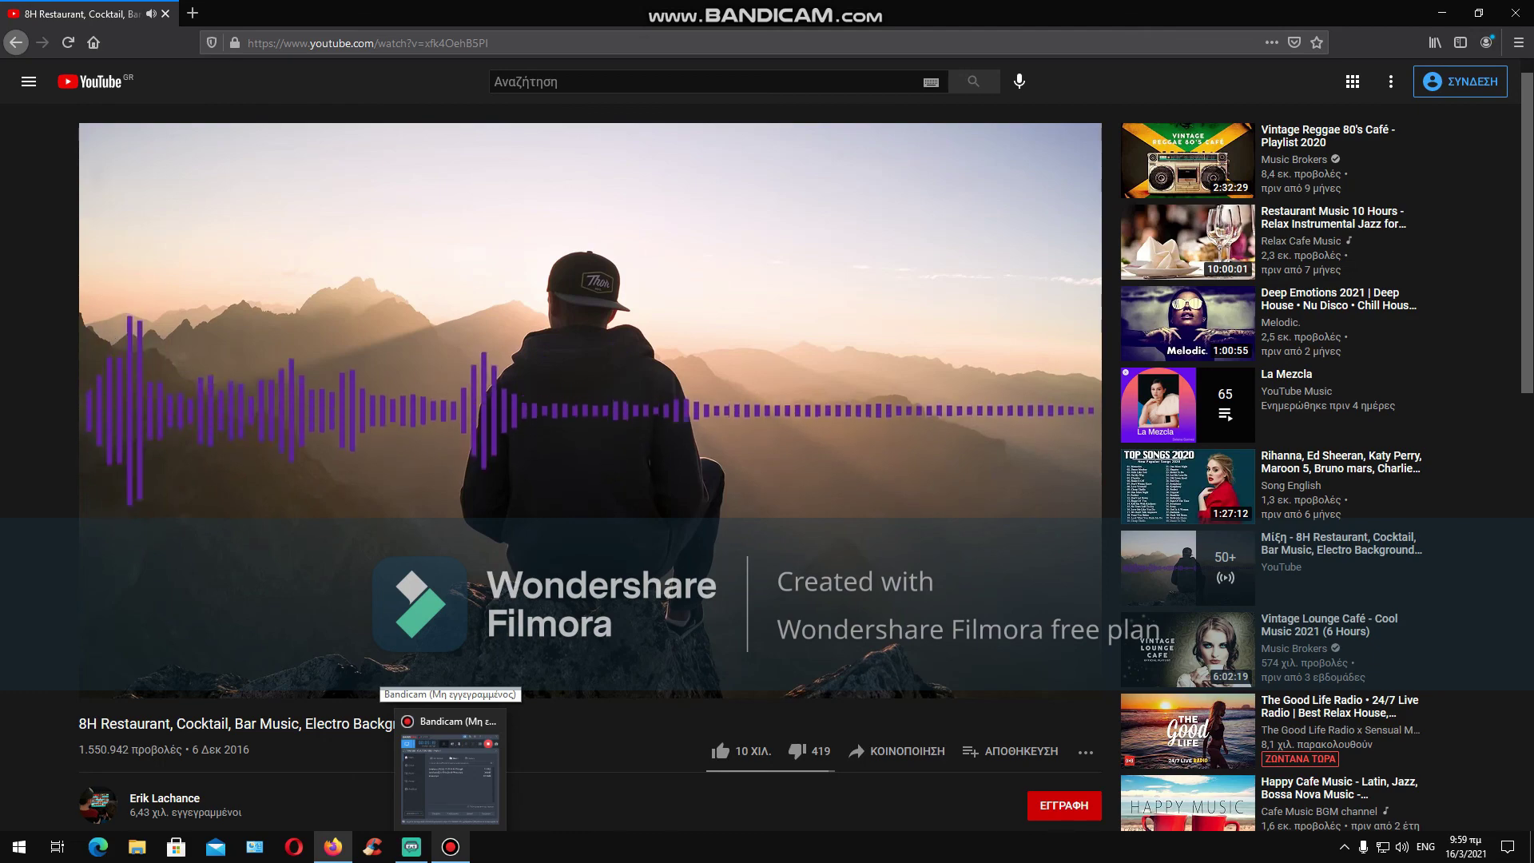
left_click(450, 771)
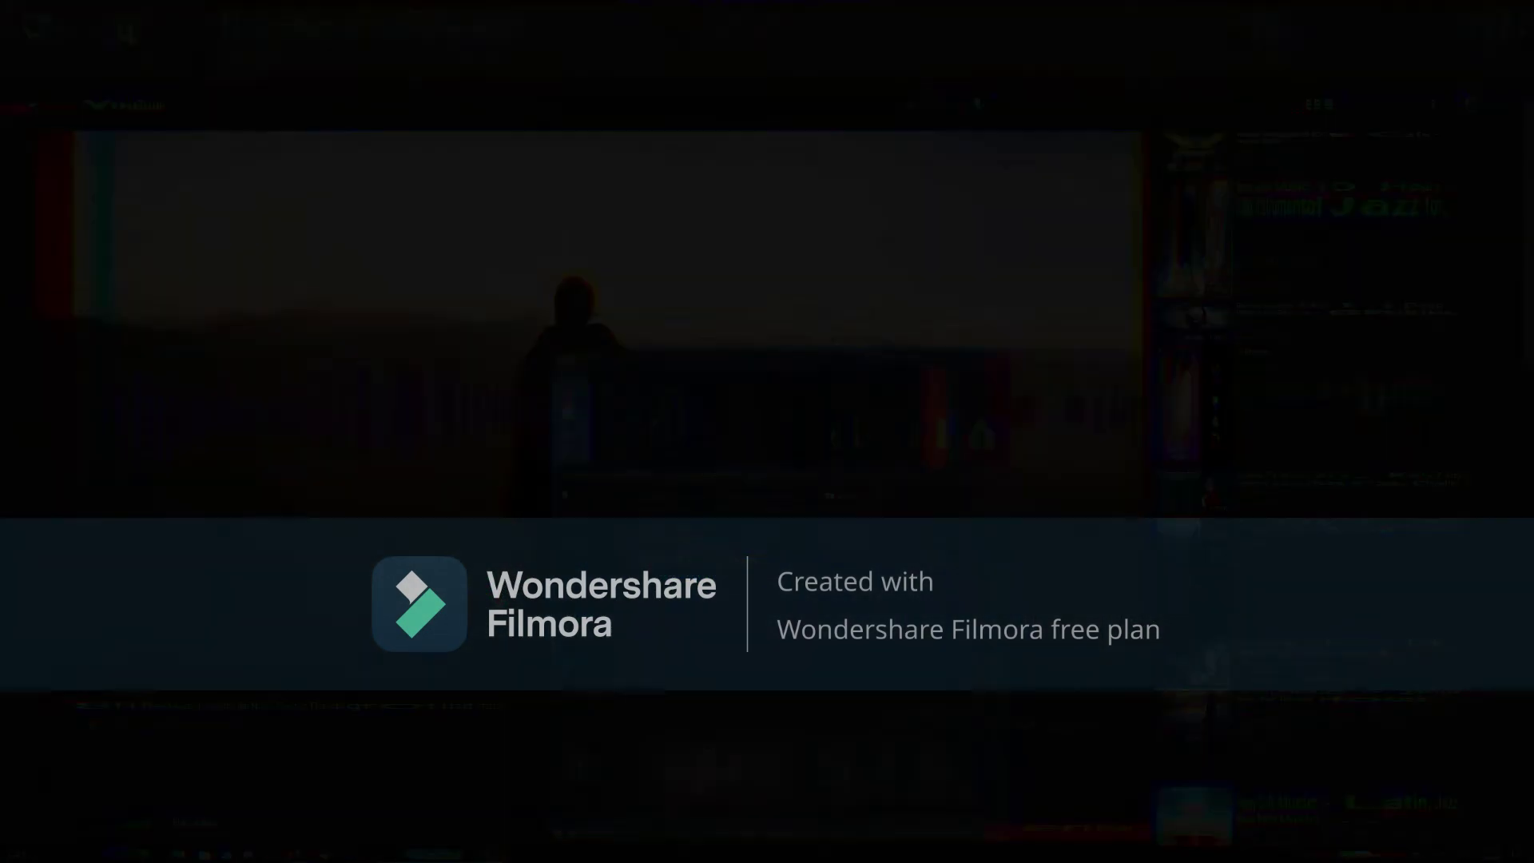